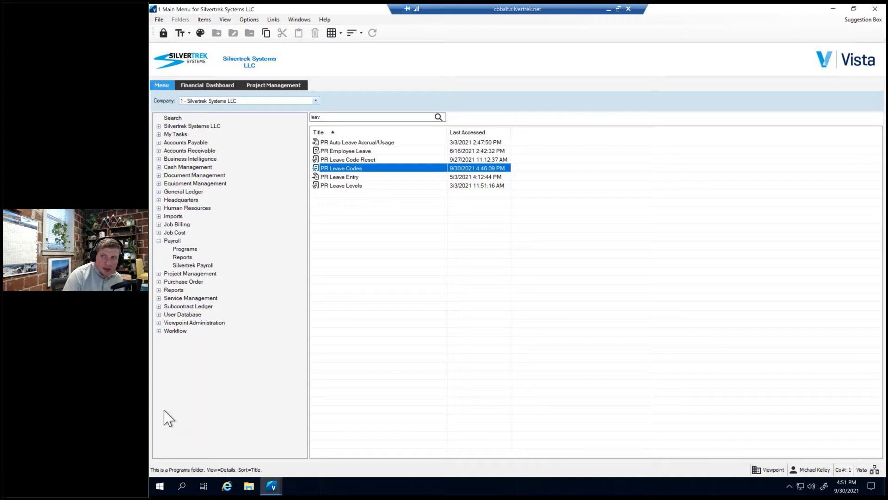
Open the About Vista information for Silvertrek Systems LLC to check the installed version.
{"action": "left_click", "coordinate": [327, 21]}
{"action": "left_click", "coordinate": [356, 118]}
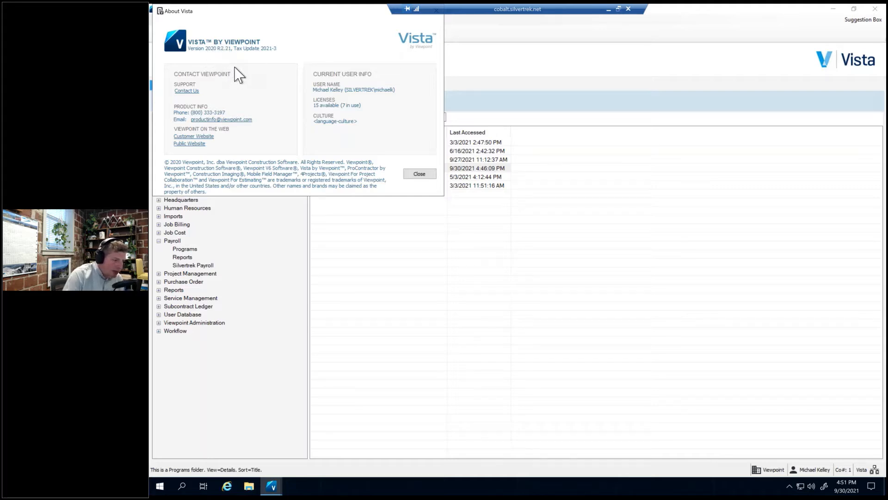
{"action": "left_click_drag", "start_coordinate": [256, 9], "coordinate": [263, 27]}
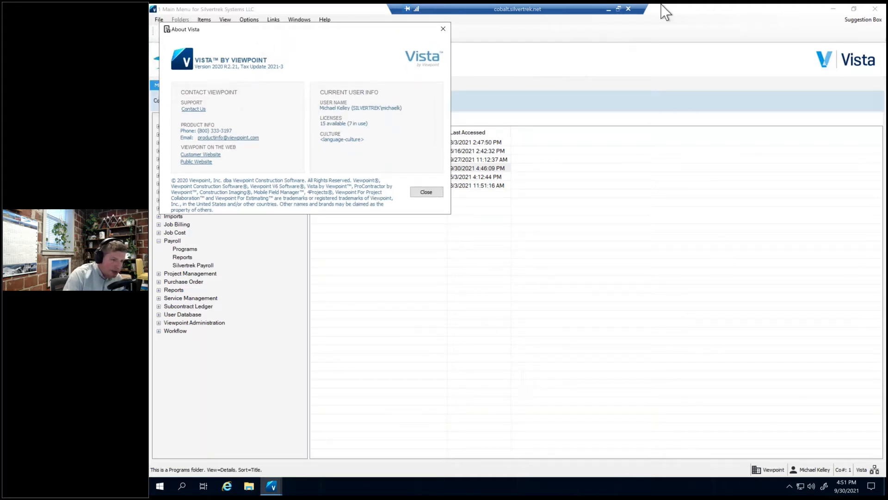
Switch to the US Test Company session and check its Vista version in the About information.
{"action": "left_click", "coordinate": [610, 11]}
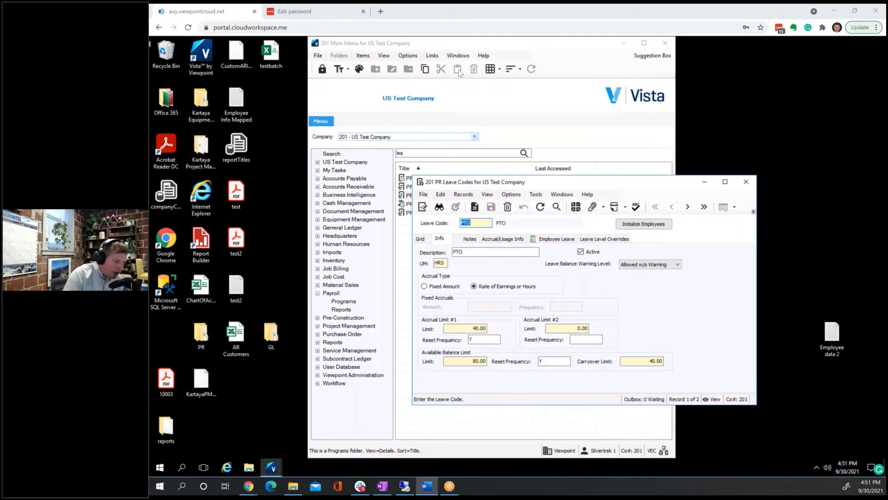
{"action": "left_click", "coordinate": [487, 58]}
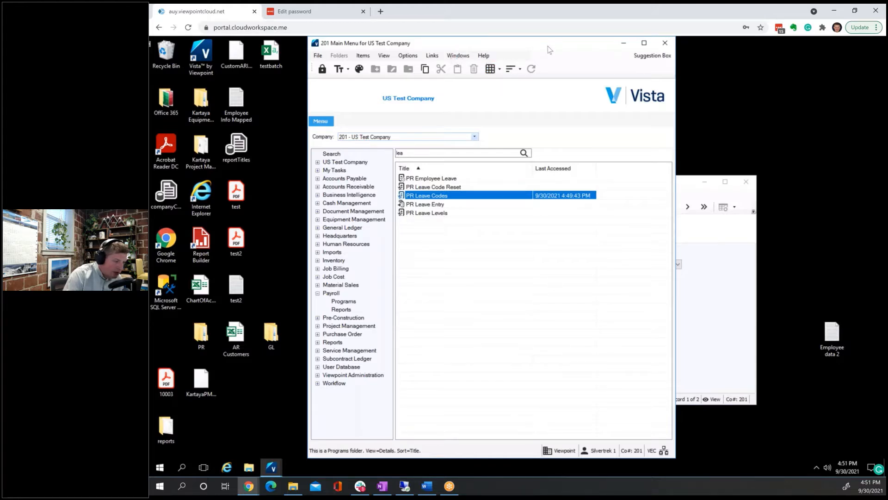
{"action": "left_click_drag", "start_coordinate": [553, 48], "coordinate": [578, 48]}
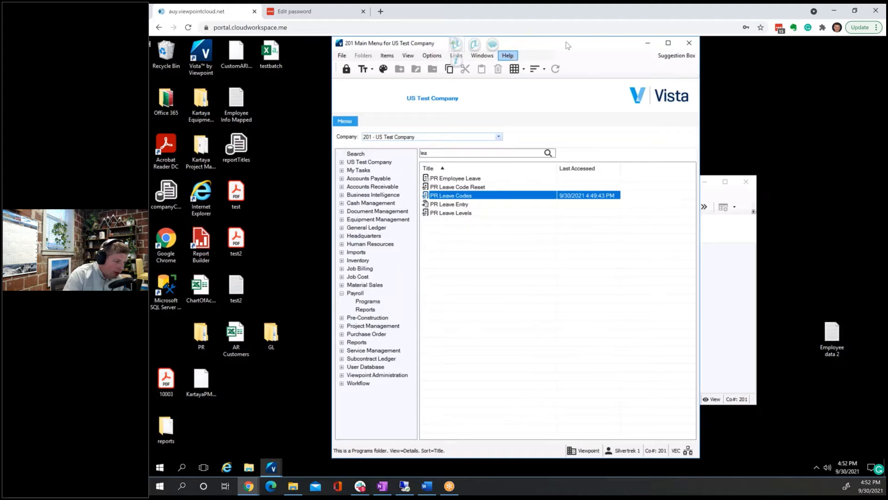
{"action": "left_click_drag", "start_coordinate": [566, 42], "coordinate": [643, 75]}
{"action": "left_click", "coordinate": [585, 87]}
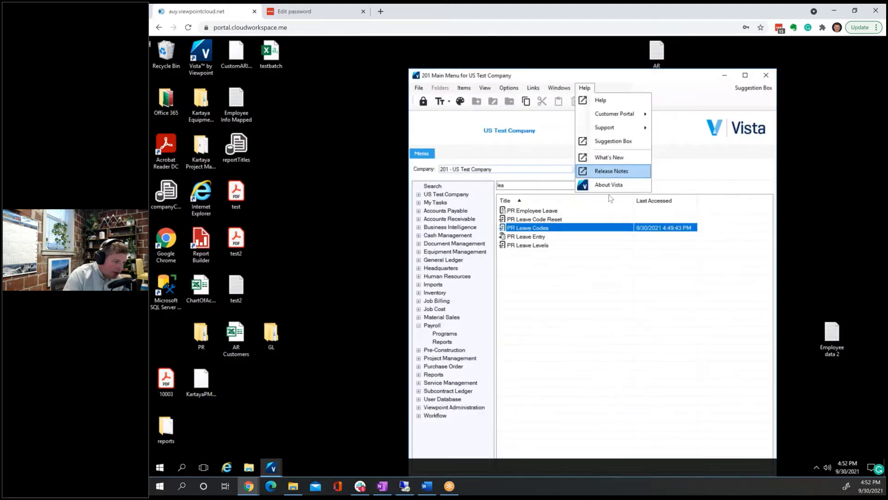
{"action": "left_click", "coordinate": [626, 195]}
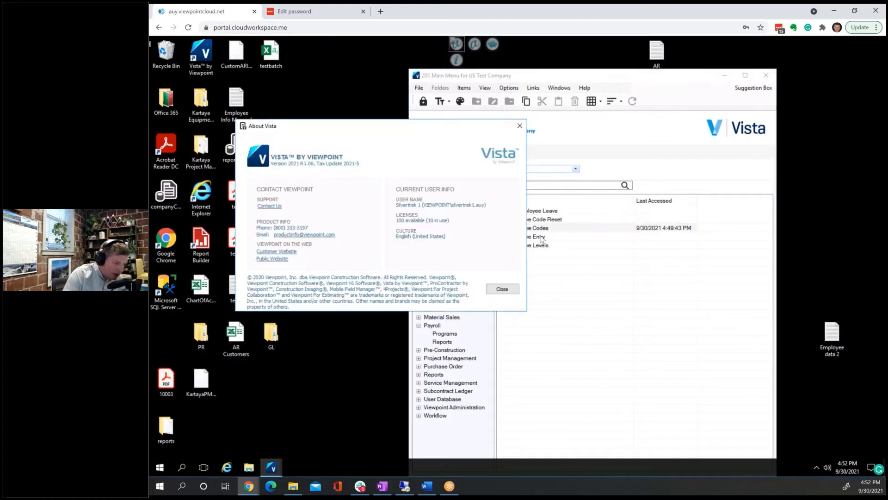
{"action": "left_click", "coordinate": [521, 129]}
Deactivate the PTO leave code in PR Leave Codes for US Test Company, save it and accept disabling the associated employee leave codes.
{"action": "left_click_drag", "start_coordinate": [673, 73], "coordinate": [547, 65]}
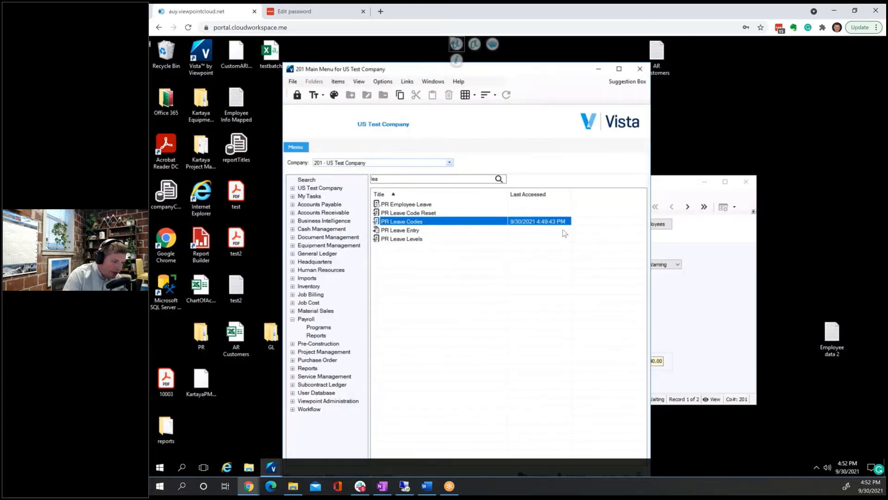
{"action": "left_click", "coordinate": [675, 186]}
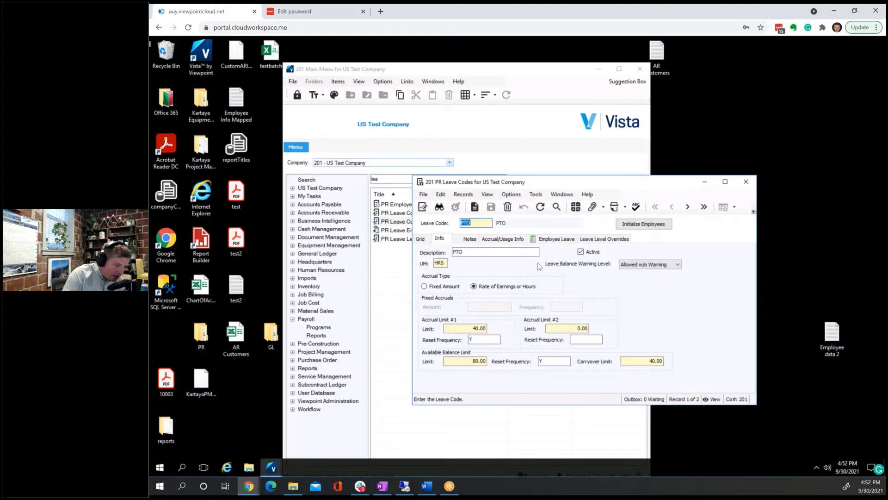
{"action": "left_click", "coordinate": [581, 252]}
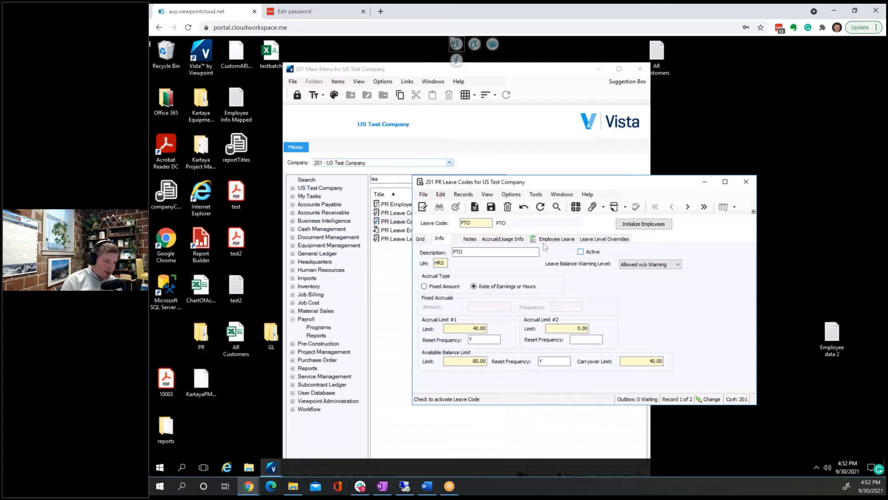
{"action": "left_click", "coordinate": [491, 207]}
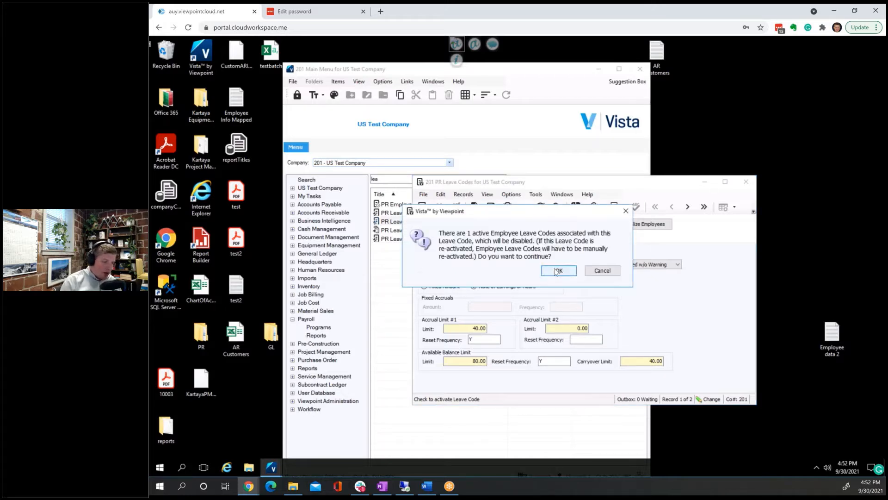
{"action": "left_click", "coordinate": [557, 271]}
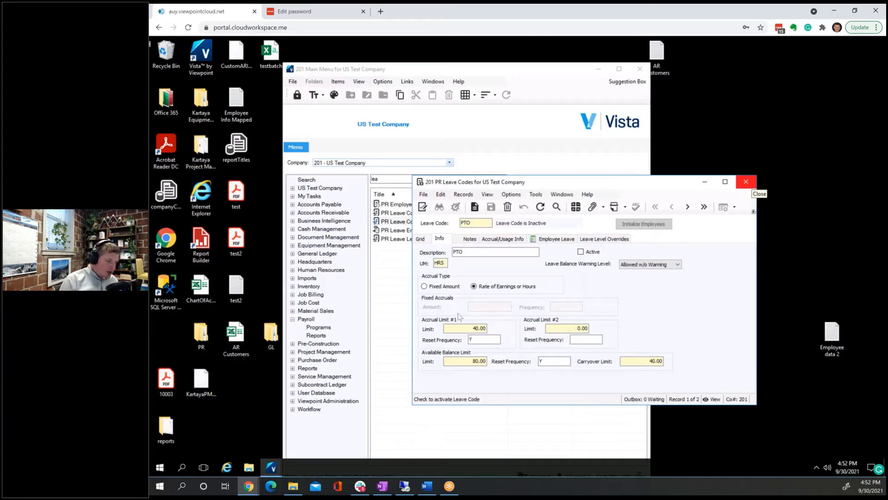
Switch back to the Silvertrek Systems LLC session, close the About Vista information and bring up PR Leave Codes.
{"action": "left_click", "coordinate": [405, 486]}
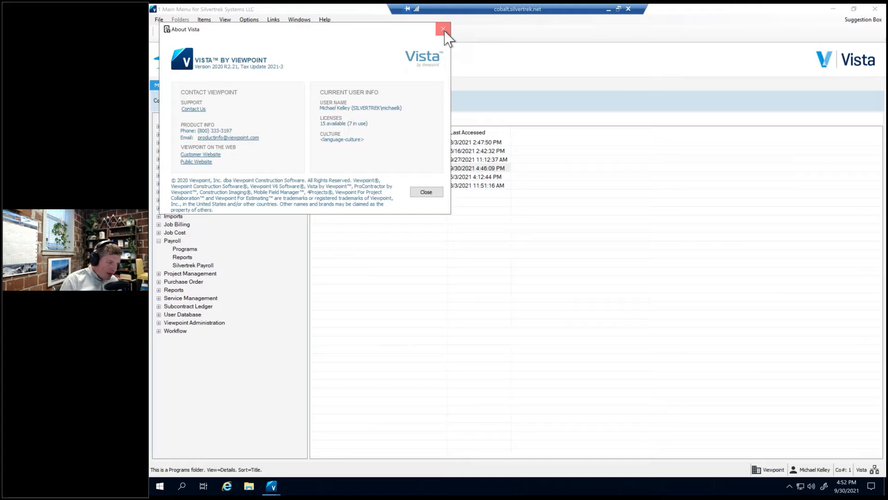
{"action": "left_click", "coordinate": [443, 30]}
{"action": "left_click", "coordinate": [193, 252]}
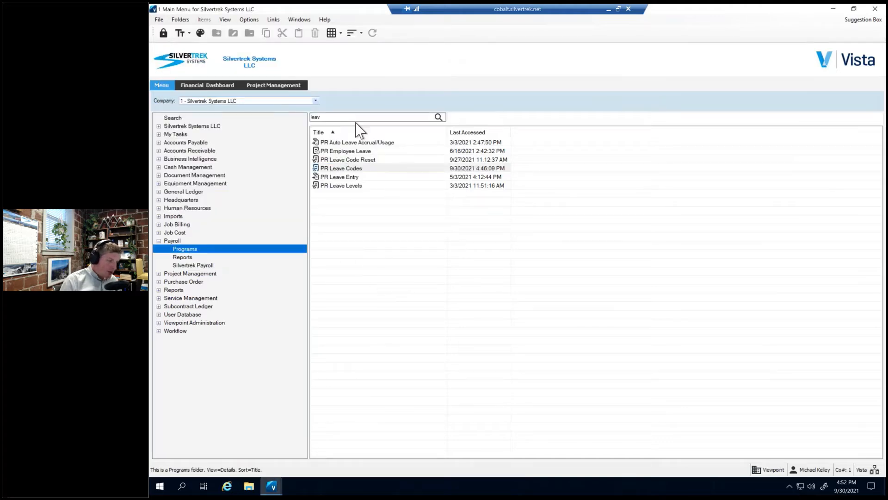
{"action": "left_click", "coordinate": [354, 170]}
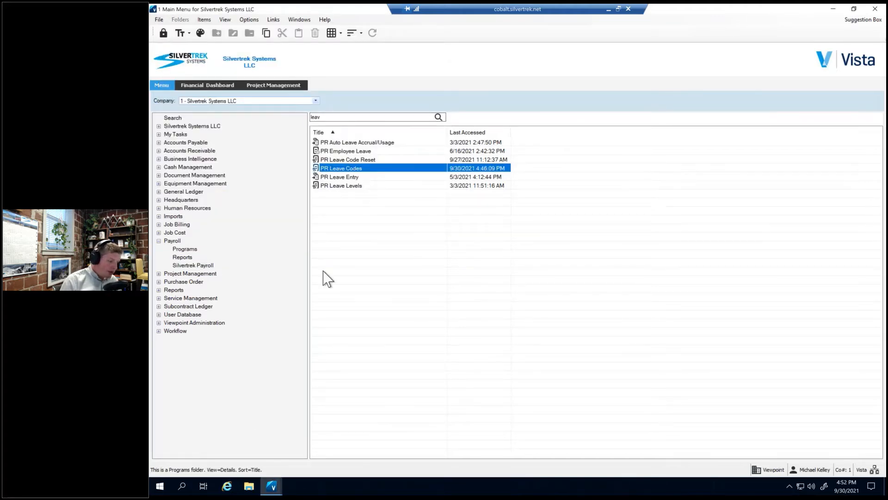
{"action": "left_click", "coordinate": [272, 486]}
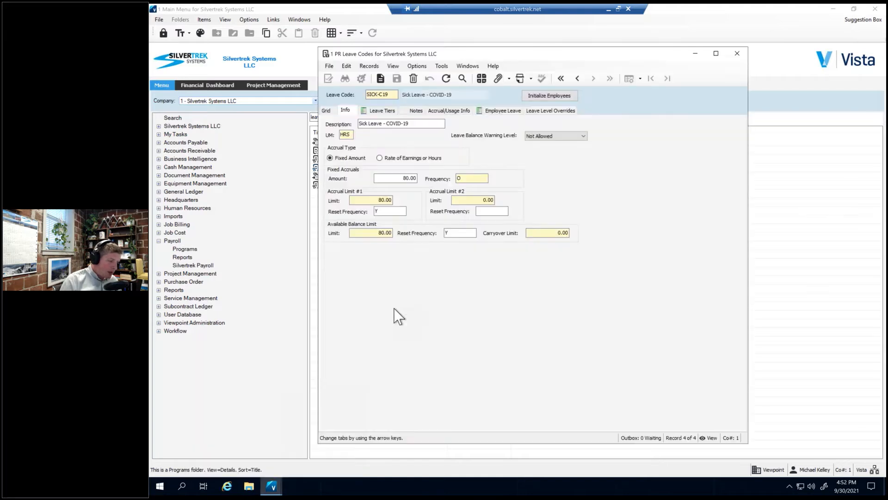
Review the list of leave codes and show the detailed information for SICK-C19.
{"action": "left_click", "coordinate": [327, 112]}
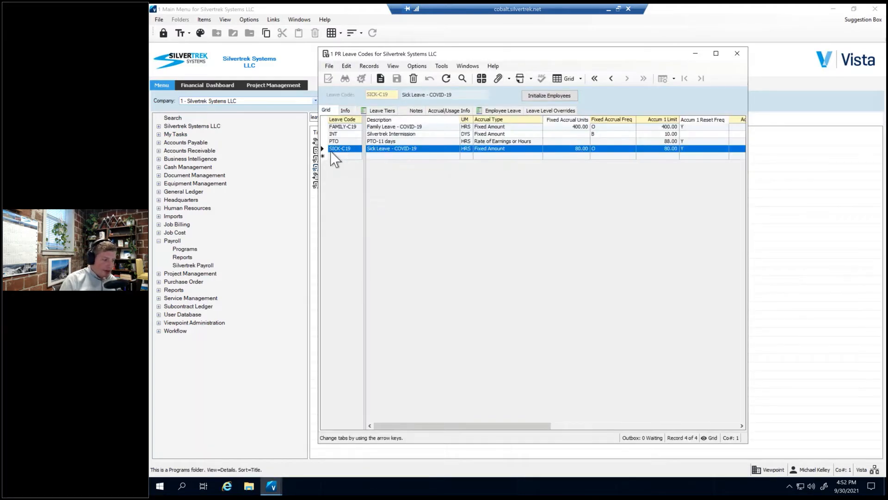
{"action": "left_click", "coordinate": [323, 149]}
{"action": "left_click", "coordinate": [318, 126]}
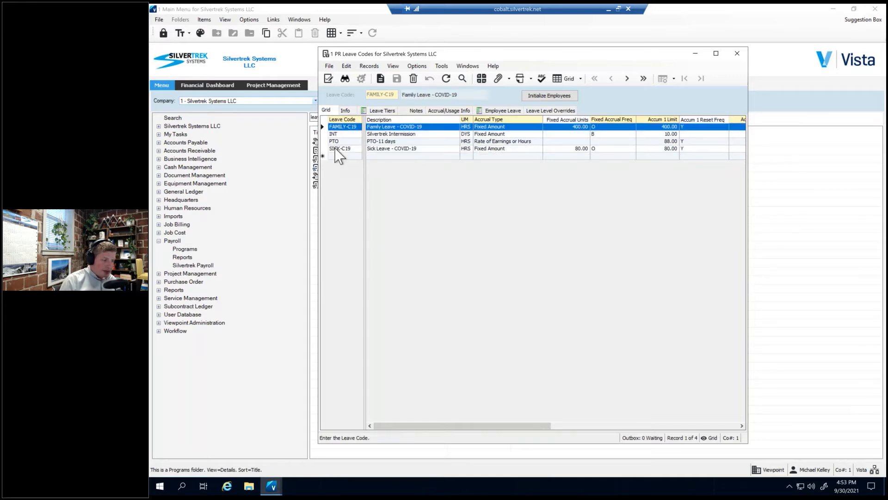
{"action": "left_click", "coordinate": [349, 148]}
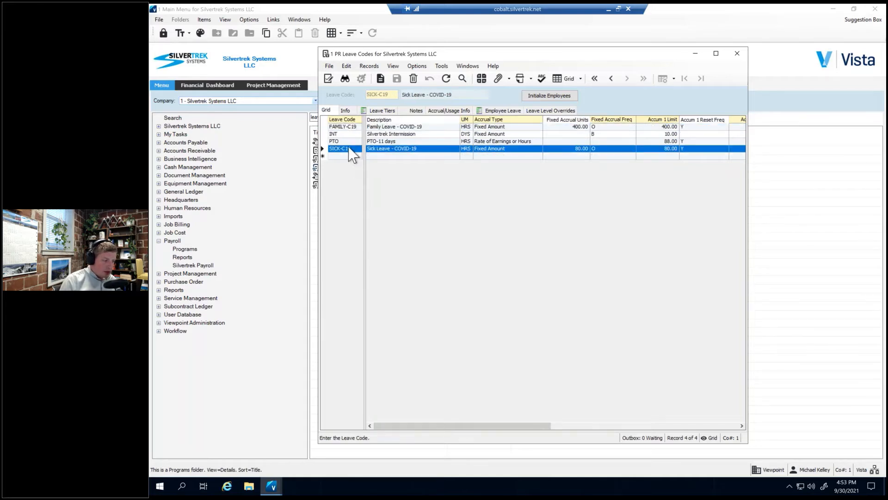
{"action": "left_click", "coordinate": [346, 111]}
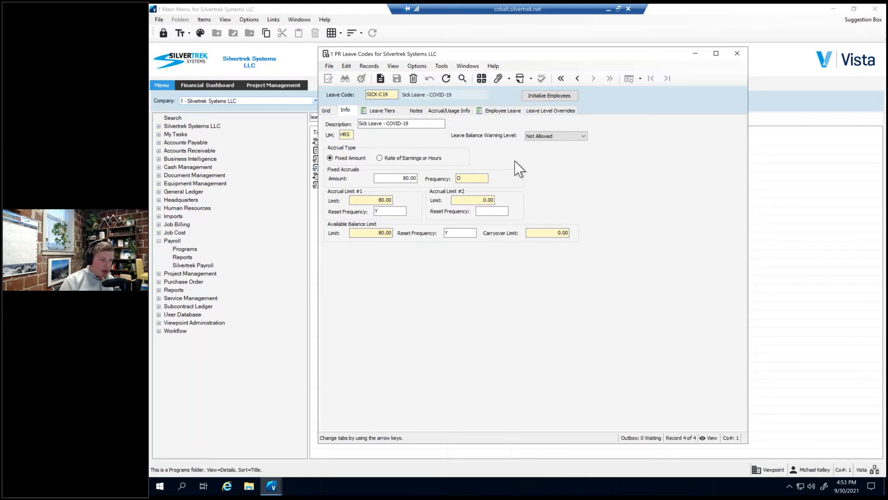
Examine the carryover limit of the SICK-C19 leave code without changing it.
{"action": "left_click", "coordinate": [531, 234]}
{"action": "left_click_drag", "start_coordinate": [535, 234], "coordinate": [595, 247]}
{"action": "left_click", "coordinate": [548, 232]}
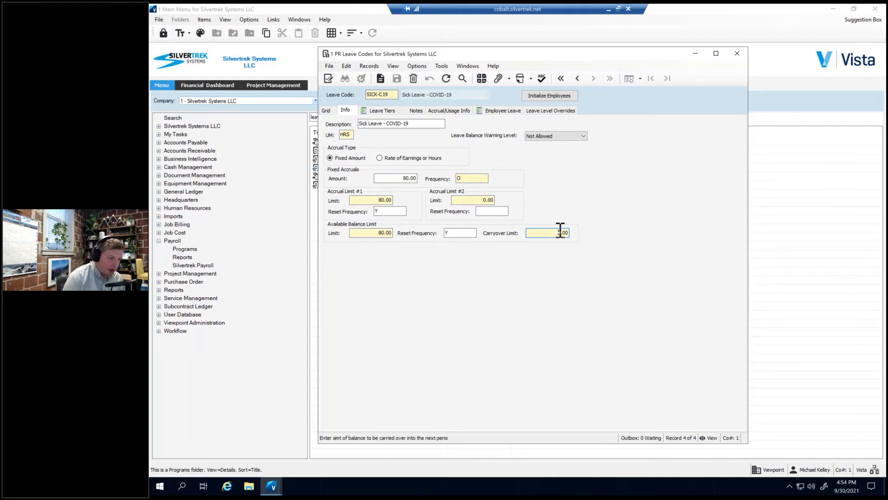
{"action": "left_click", "coordinate": [395, 95]}
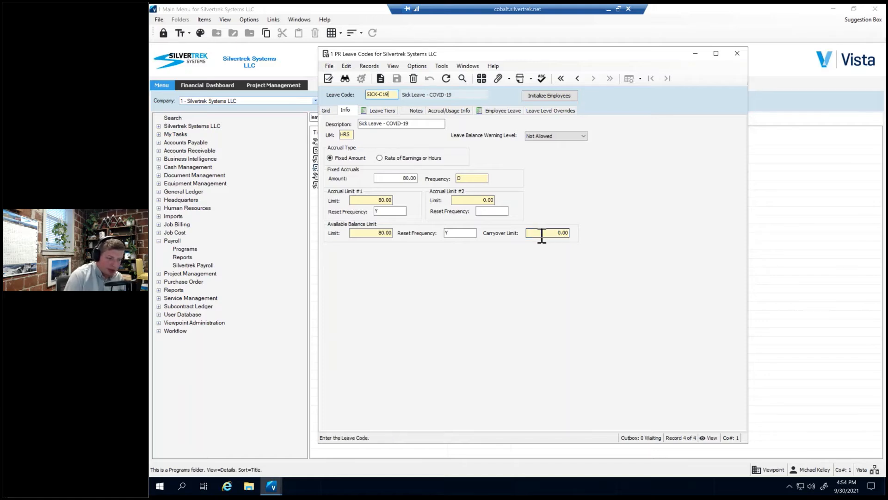
{"action": "left_click", "coordinate": [542, 233]}
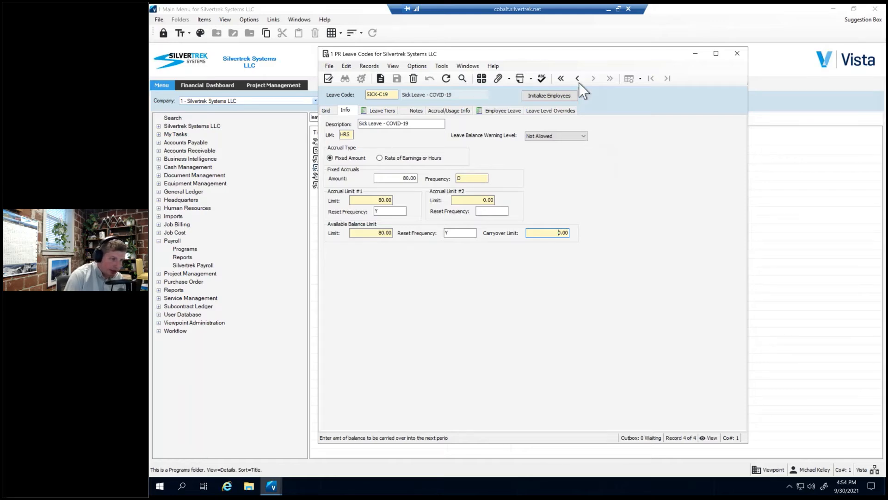
Show the detailed information for the FAMILY-C19 leave code and examine its carryover limit.
{"action": "left_click_drag", "start_coordinate": [597, 60], "coordinate": [734, 63]}
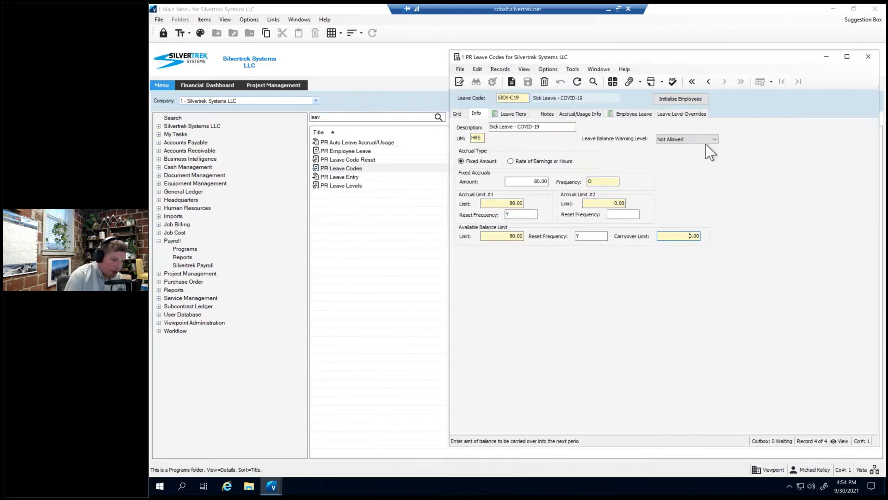
{"action": "left_click", "coordinate": [464, 113]}
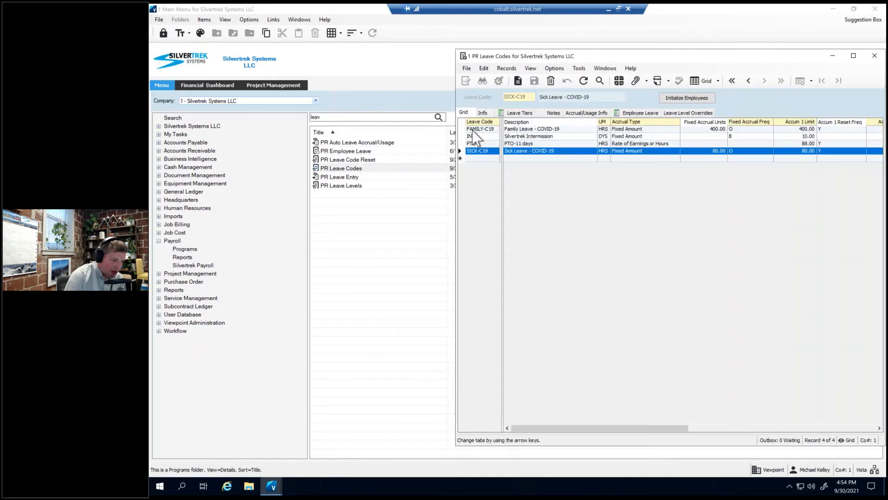
{"action": "left_click", "coordinate": [471, 123]}
{"action": "left_click", "coordinate": [482, 112]}
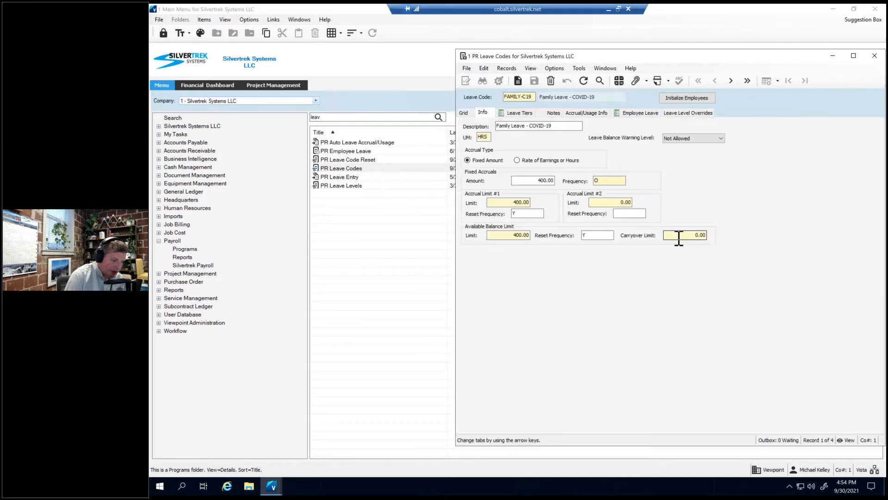
{"action": "left_click", "coordinate": [678, 235]}
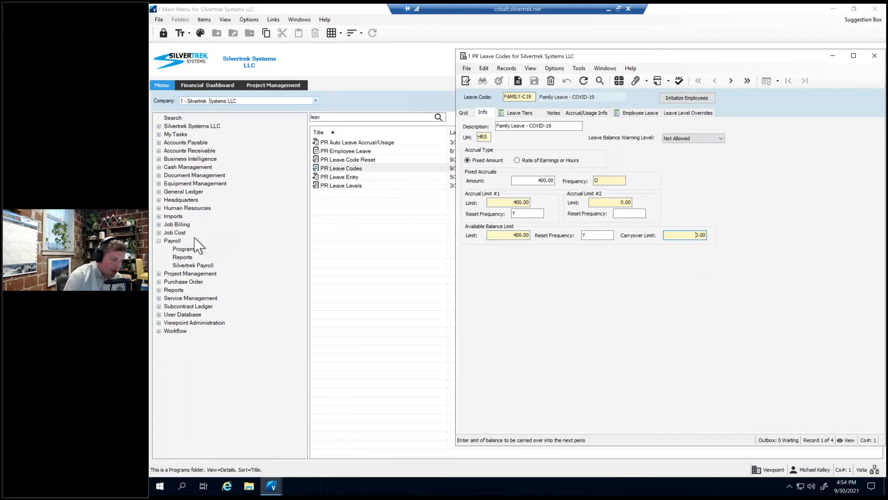
Search the Payroll programs for "leav" and open PR Leave Code Reset.
{"action": "left_click", "coordinate": [182, 249]}
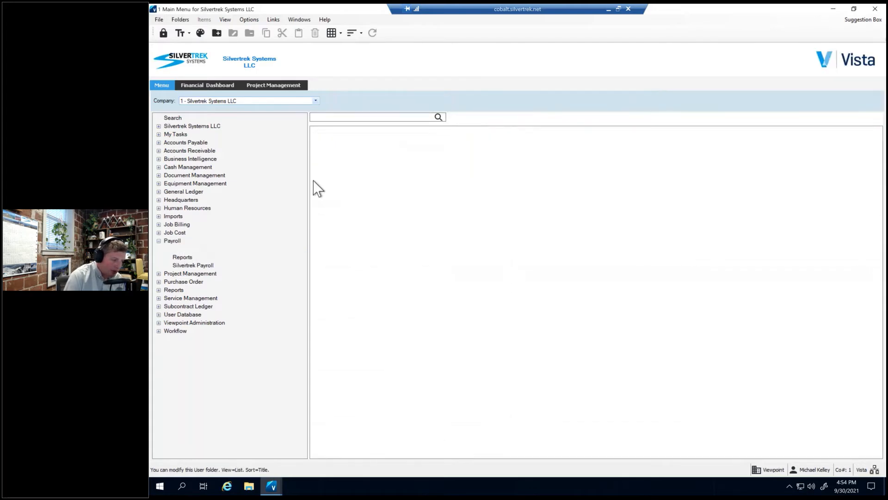
{"action": "left_click", "coordinate": [352, 117]}
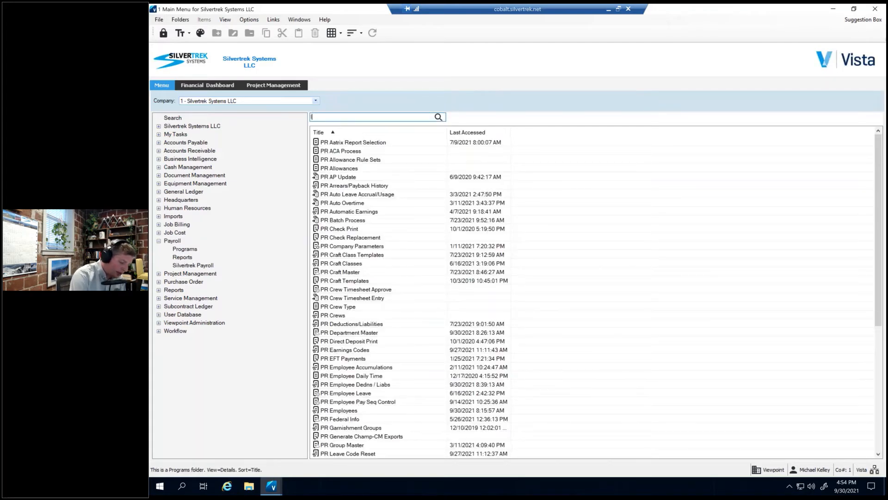
{"action": "type", "text": "leav"}
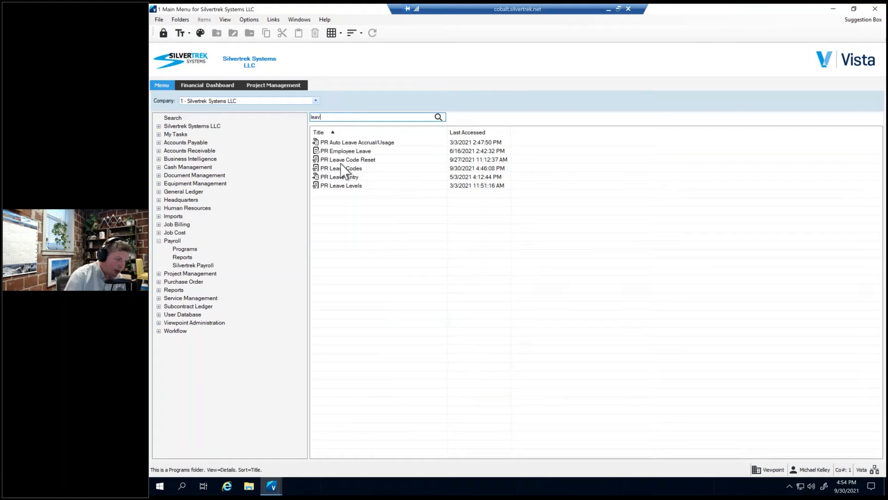
{"action": "left_click", "coordinate": [343, 161]}
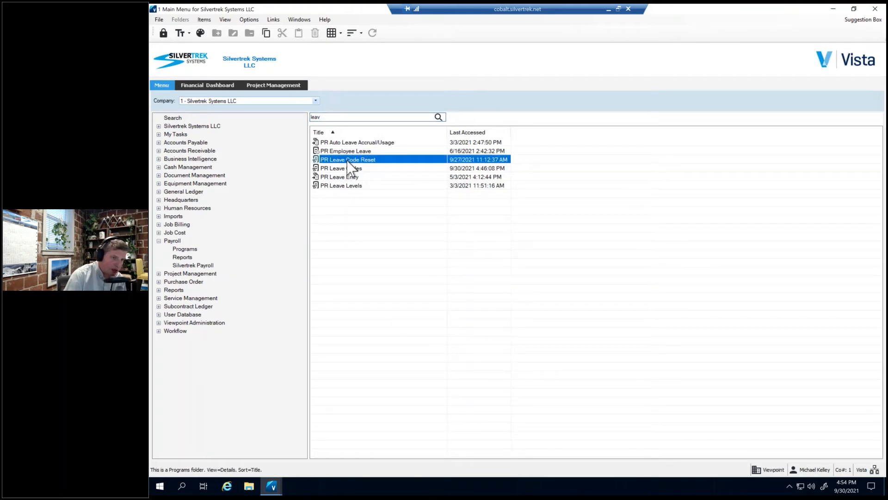
{"action": "double_click", "coordinate": [348, 162]}
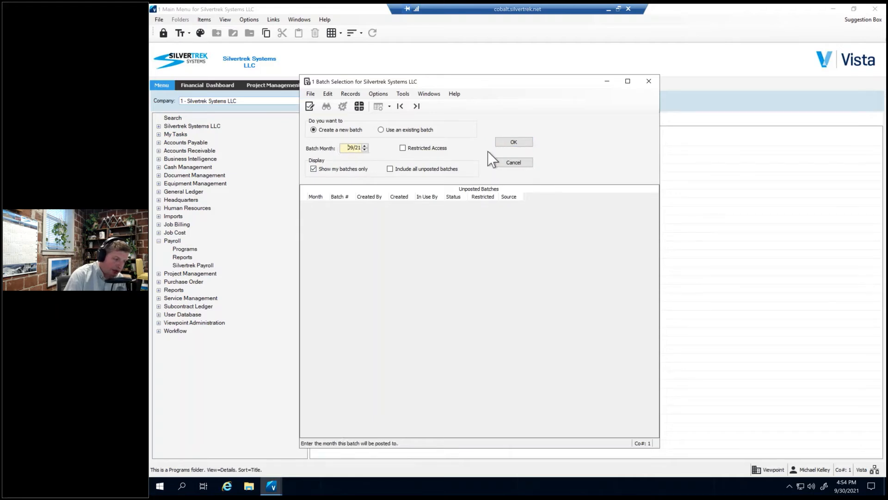
Create a new batch for month 09/21, view the leave code reset options and close the form.
{"action": "left_click", "coordinate": [513, 141]}
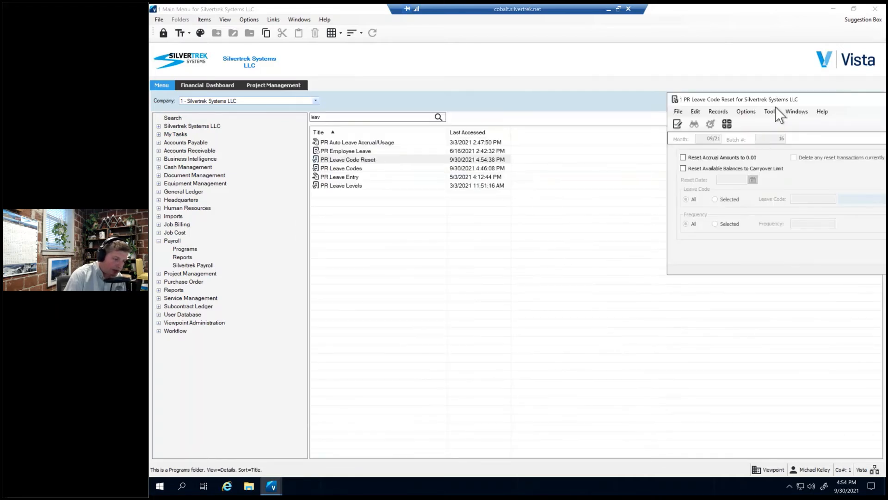
{"action": "left_click_drag", "start_coordinate": [775, 99], "coordinate": [505, 100]}
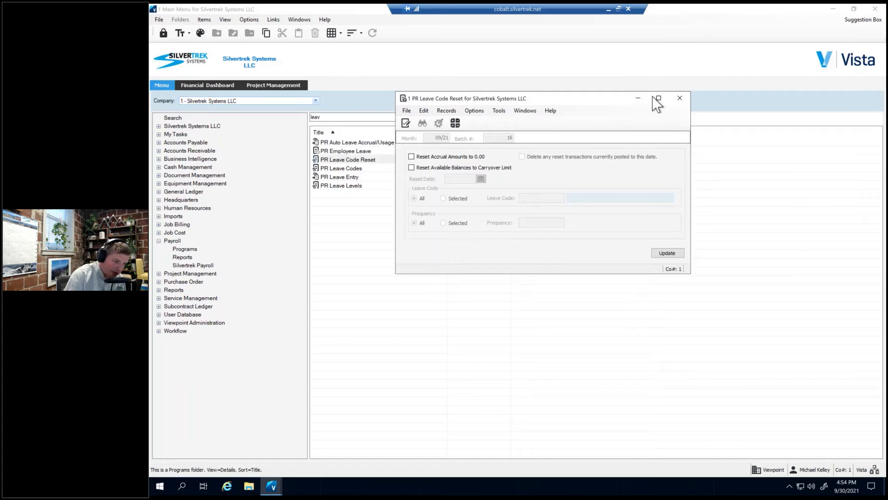
{"action": "left_click", "coordinate": [680, 98]}
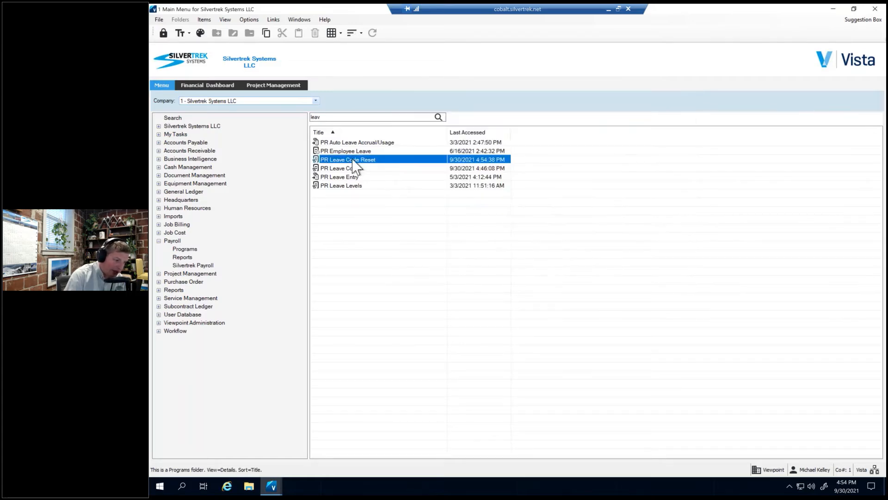
Create a 10/21 batch in PR Leave Code Reset, resetting available balances to the carryover limit with reset date 10/1/21.
{"action": "double_click", "coordinate": [353, 163]}
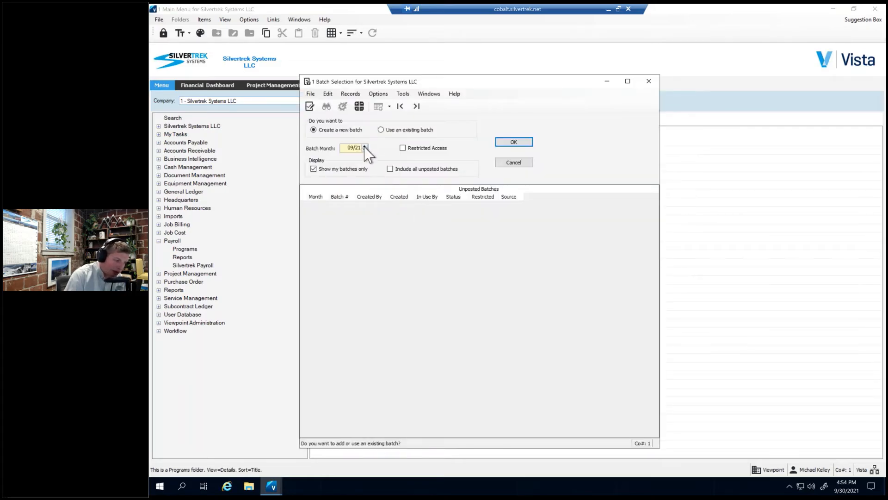
{"action": "left_click", "coordinate": [507, 142]}
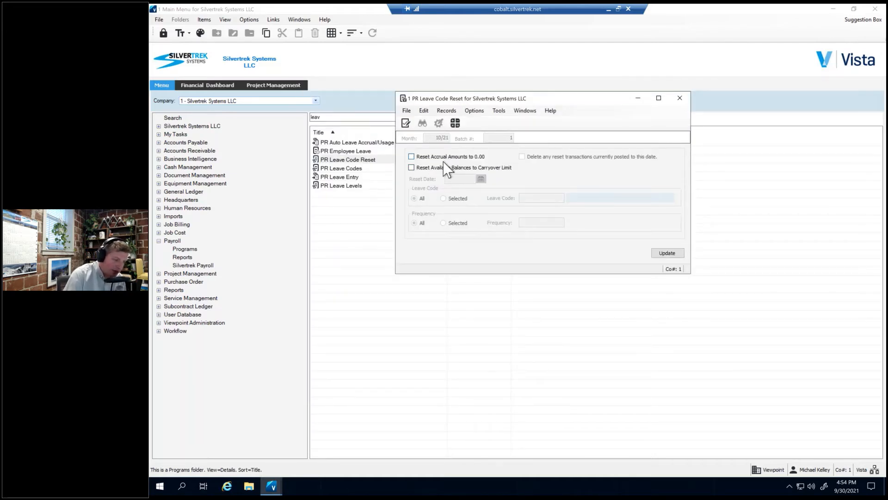
{"action": "left_click", "coordinate": [435, 169]}
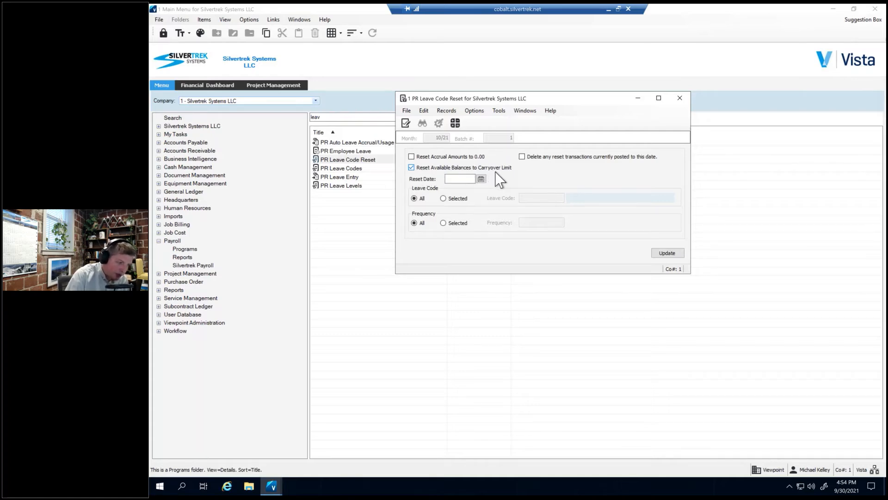
{"action": "left_click", "coordinate": [448, 179]}
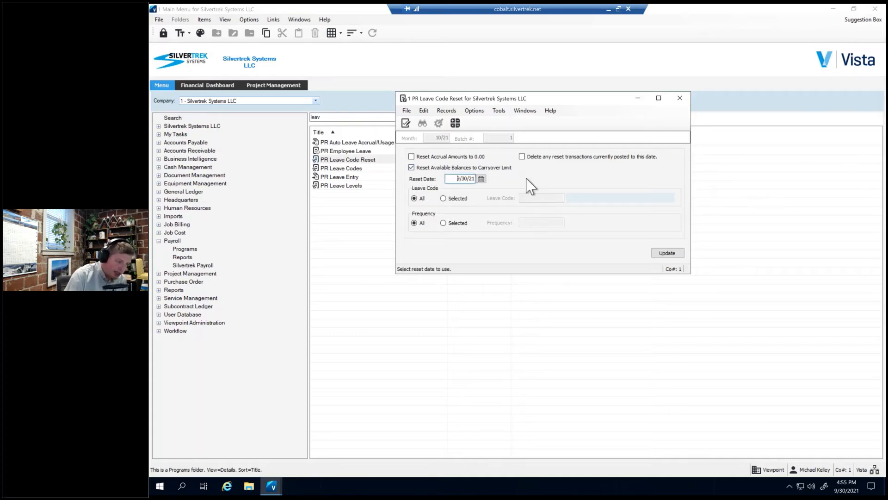
{"action": "key", "text": "shift+End"}
{"action": "type", "text": "10"}
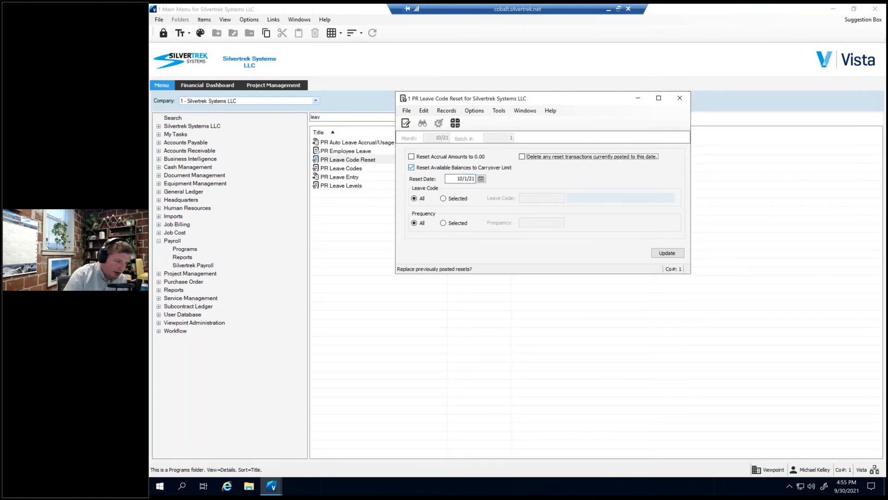
Restrict the reset to the FAMILY-C19 leave code and add its reset entries to the batch.
{"action": "left_click", "coordinate": [457, 199]}
{"action": "left_click", "coordinate": [555, 198]}
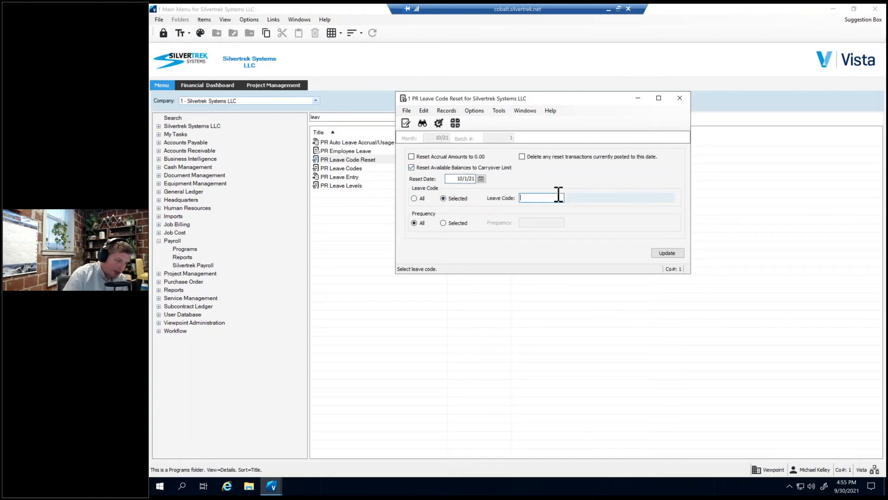
{"action": "key", "text": "F4"}
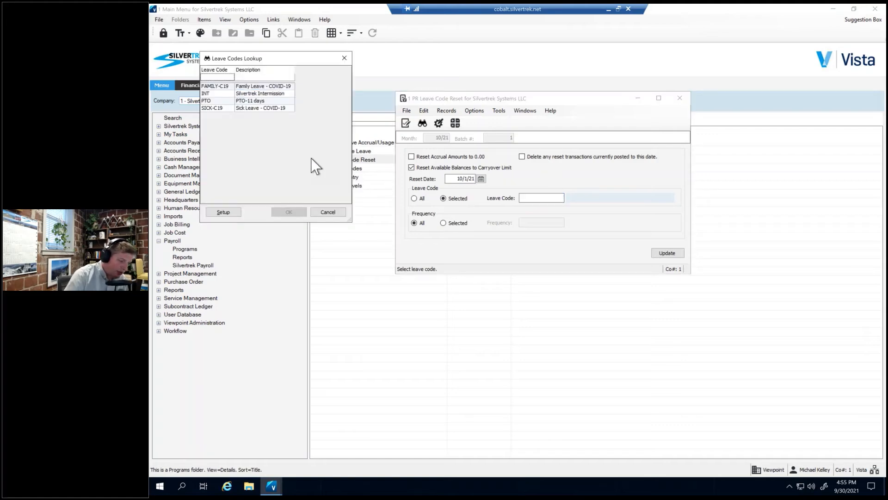
{"action": "left_click", "coordinate": [233, 87]}
{"action": "left_click", "coordinate": [288, 212]}
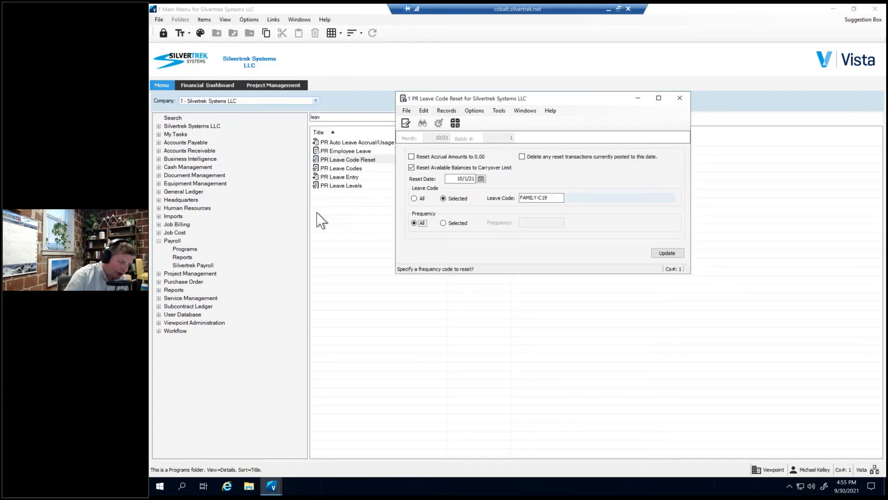
{"action": "left_click", "coordinate": [668, 254]}
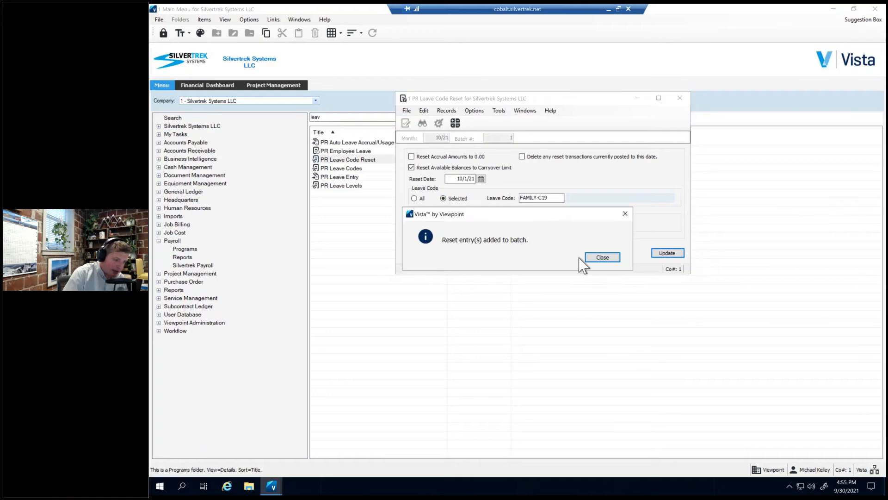
{"action": "left_click", "coordinate": [603, 258]}
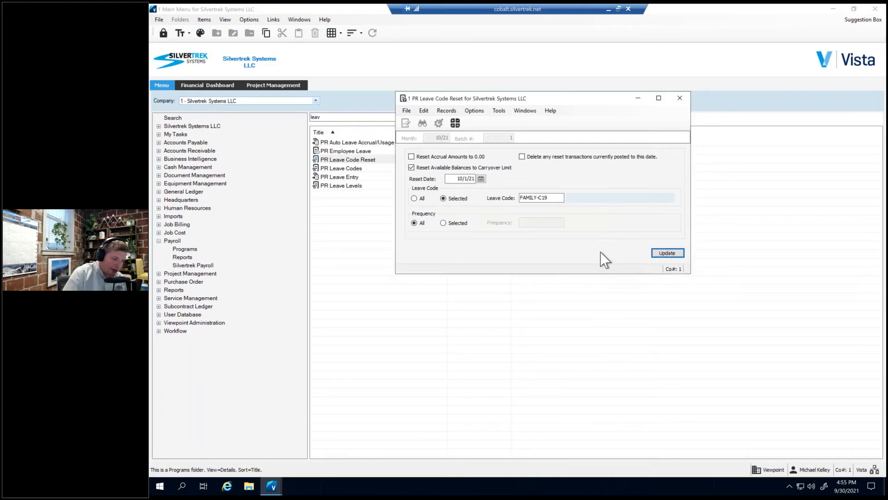
Process the FAMILY-C19 reset batch by validating it, previewing its audit list and posting it.
{"action": "left_click", "coordinate": [407, 112]}
{"action": "left_click", "coordinate": [419, 132]}
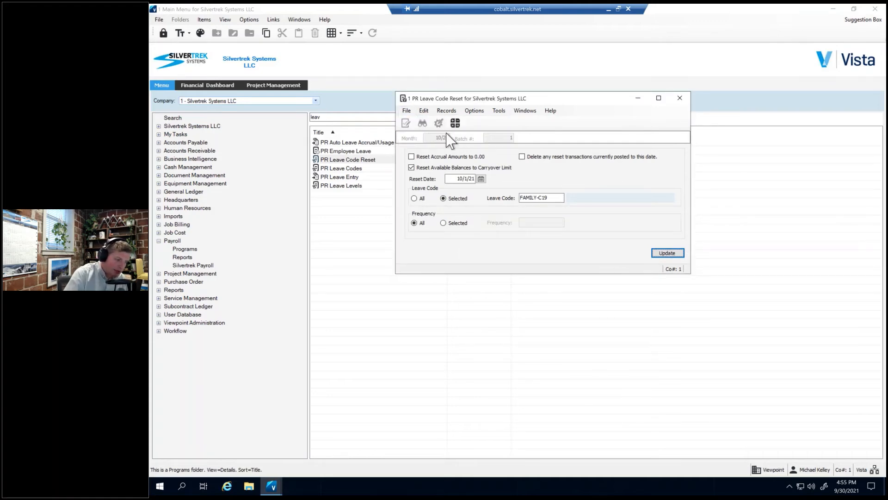
{"action": "left_click", "coordinate": [331, 104]}
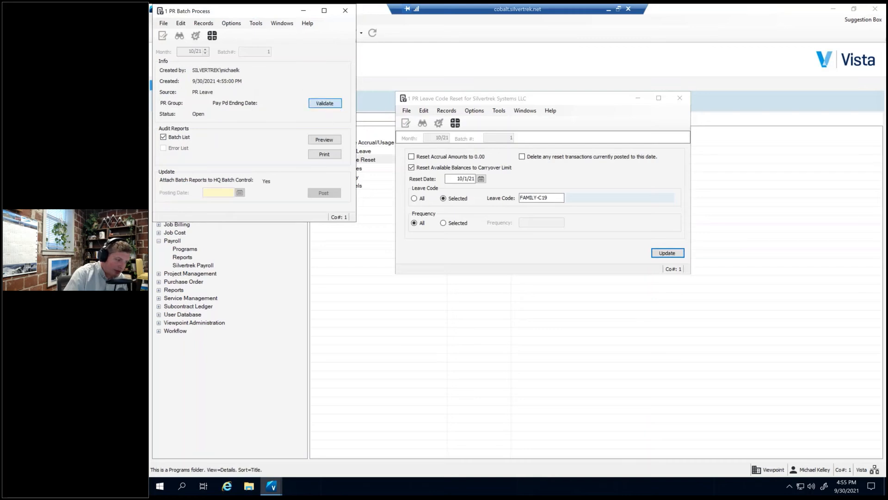
{"action": "left_click", "coordinate": [325, 140]}
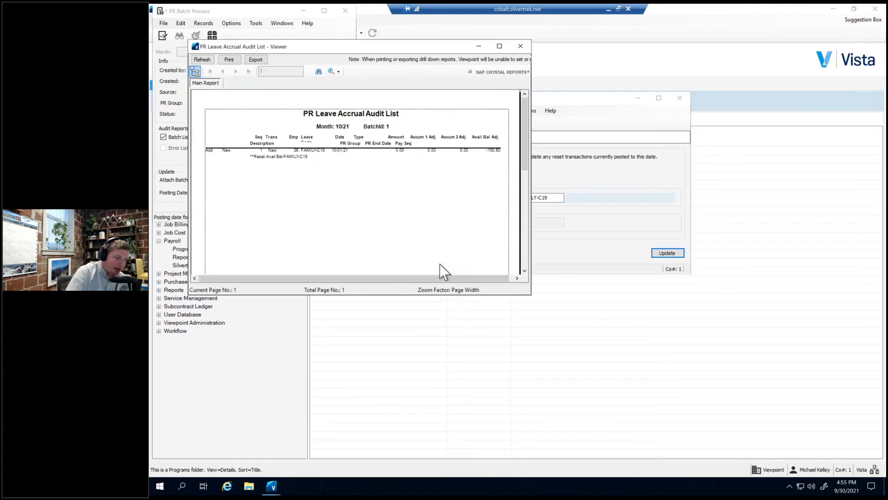
{"action": "left_click", "coordinate": [521, 47]}
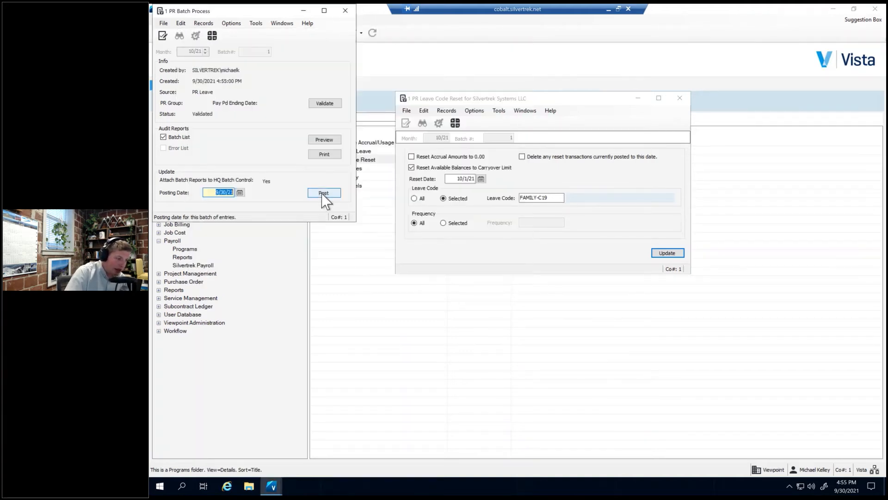
{"action": "left_click", "coordinate": [323, 194]}
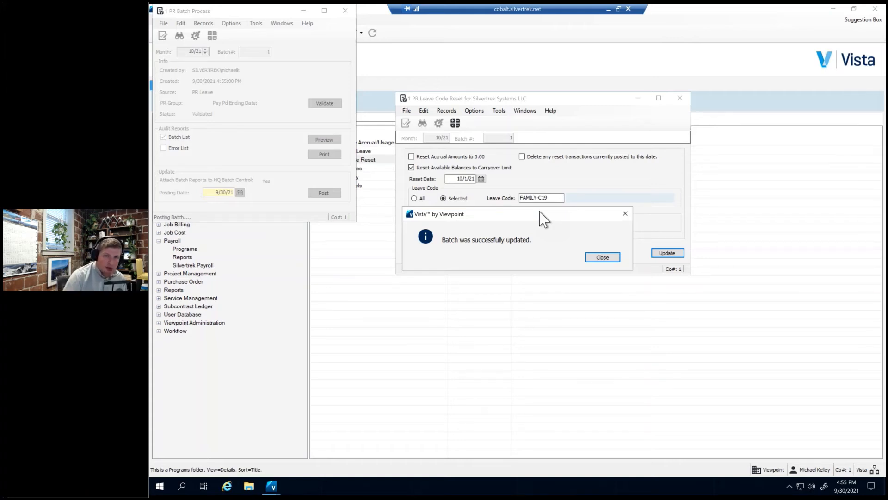
{"action": "left_click", "coordinate": [602, 257]}
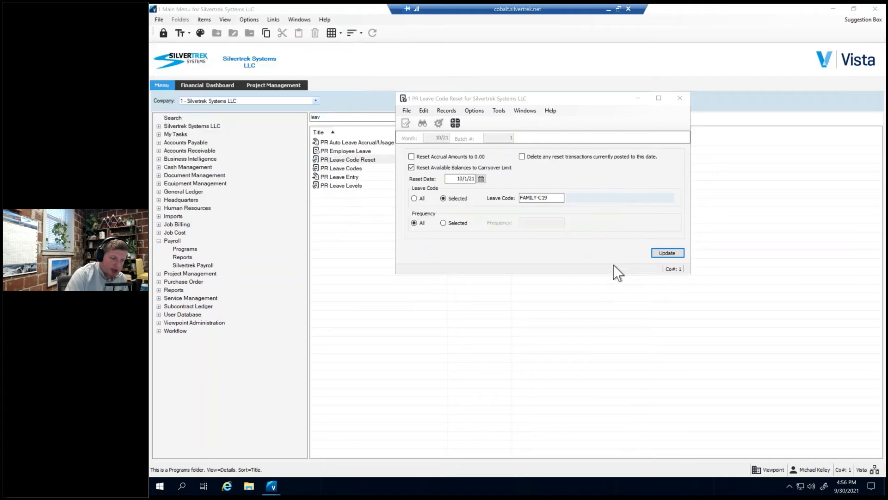
Create another 10/21 leave code reset batch that resets available balances to the carryover limit with reset date 10/1/21.
{"action": "double_click", "coordinate": [343, 160]}
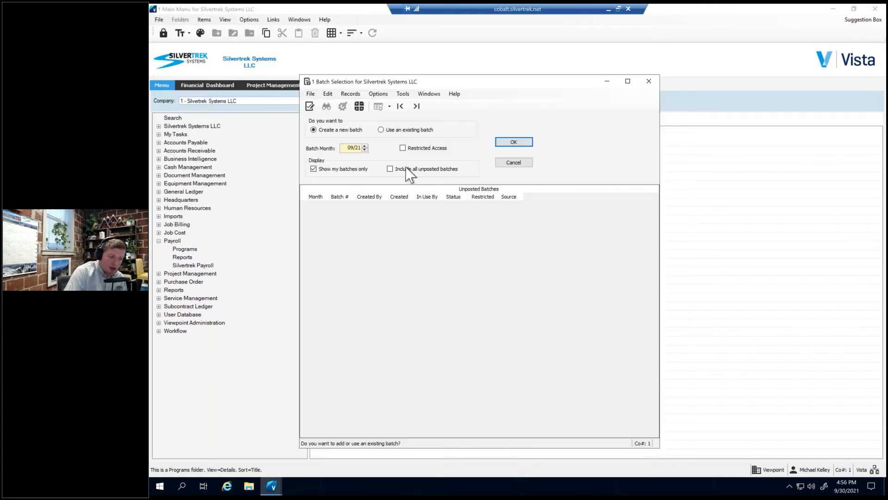
{"action": "left_click", "coordinate": [365, 145]}
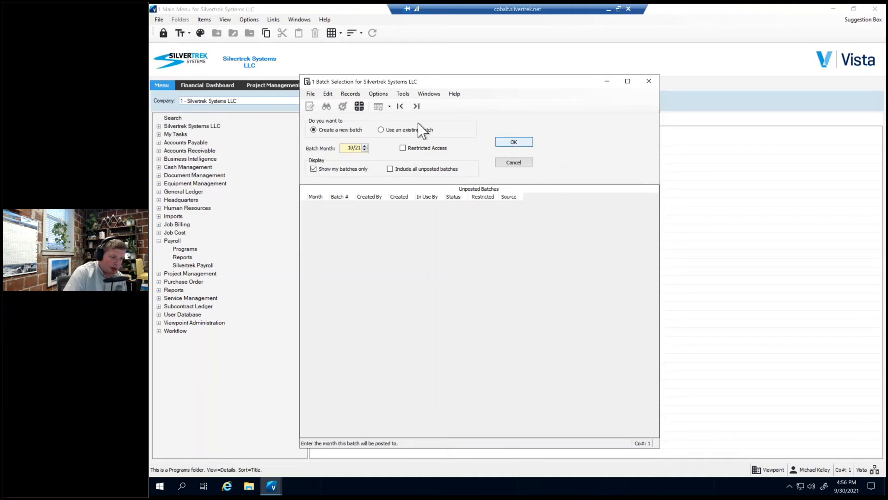
{"action": "key", "text": "Return"}
{"action": "left_click", "coordinate": [412, 167]}
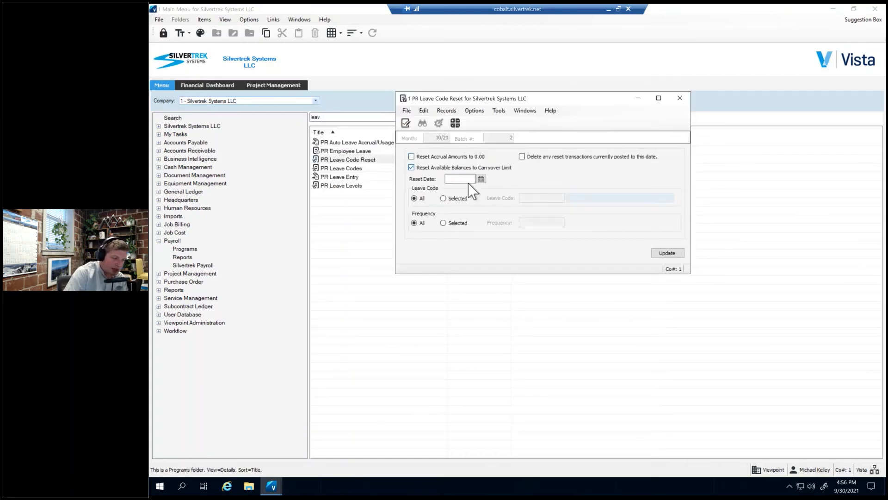
{"action": "left_click", "coordinate": [458, 179]}
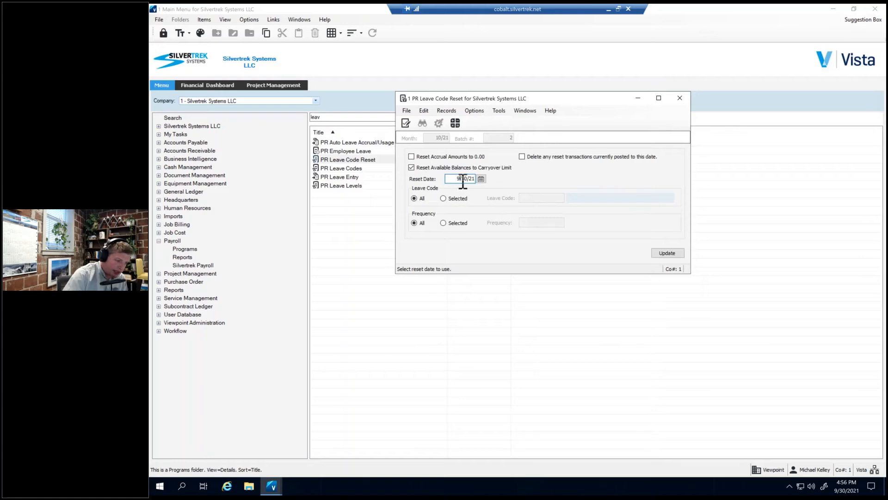
{"action": "left_click_drag", "start_coordinate": [457, 179], "coordinate": [473, 179]}
{"action": "key", "text": "BackSpace"}
{"action": "type", "text": "10/1"}
{"action": "key", "text": "Tab"}
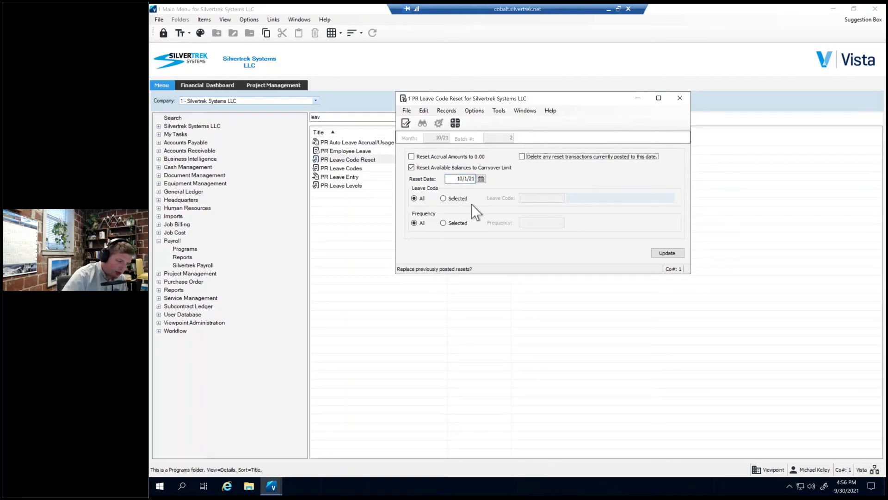
Restrict the reset to the SICK-C19 leave code and add its reset entries to the batch.
{"action": "left_click", "coordinate": [458, 198]}
{"action": "left_click", "coordinate": [540, 197]}
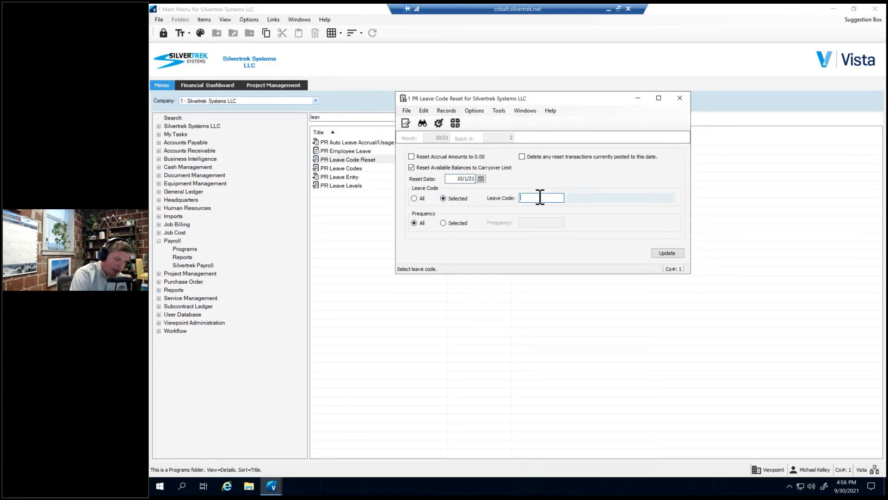
{"action": "key", "text": "F4"}
{"action": "left_click", "coordinate": [271, 107]}
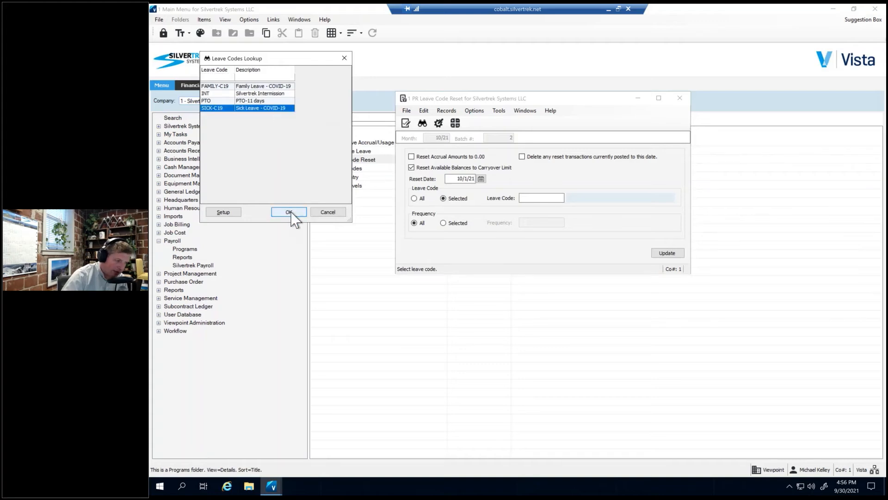
{"action": "left_click", "coordinate": [289, 212]}
{"action": "left_click", "coordinate": [670, 254]}
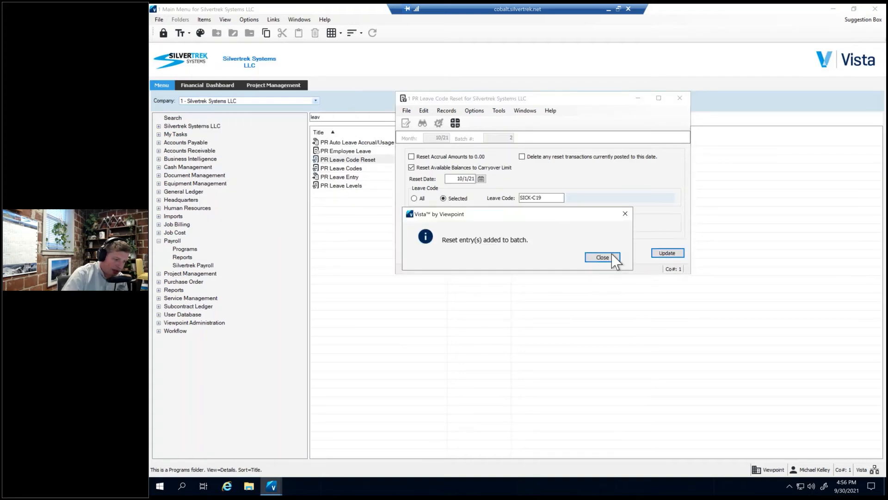
{"action": "left_click", "coordinate": [603, 259]}
Validate the SICK-C19 reset batch and review the available balance adjustments in its PR Leave Accrual Audit List.
{"action": "left_click", "coordinate": [406, 112]}
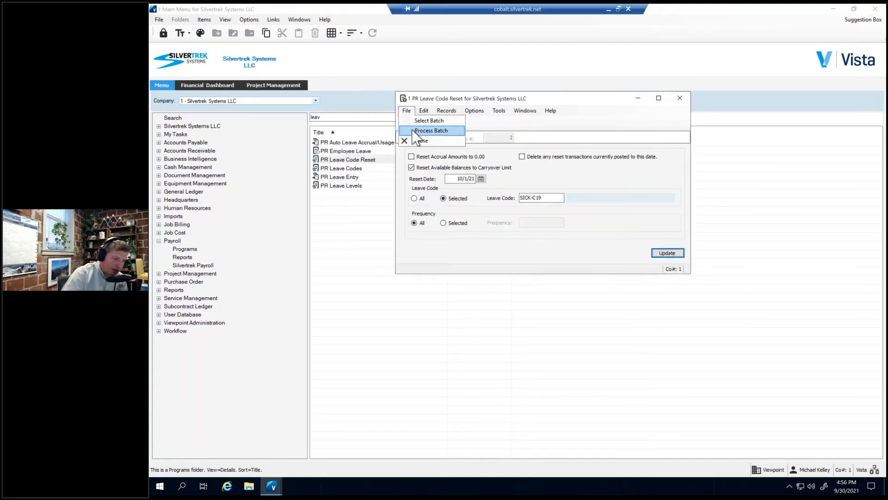
{"action": "left_click", "coordinate": [445, 131]}
{"action": "left_click", "coordinate": [326, 104]}
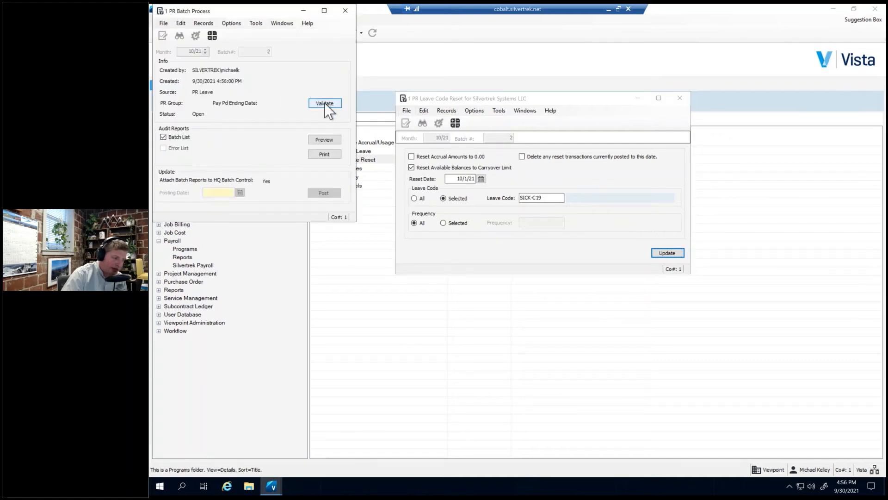
{"action": "left_click", "coordinate": [324, 140]}
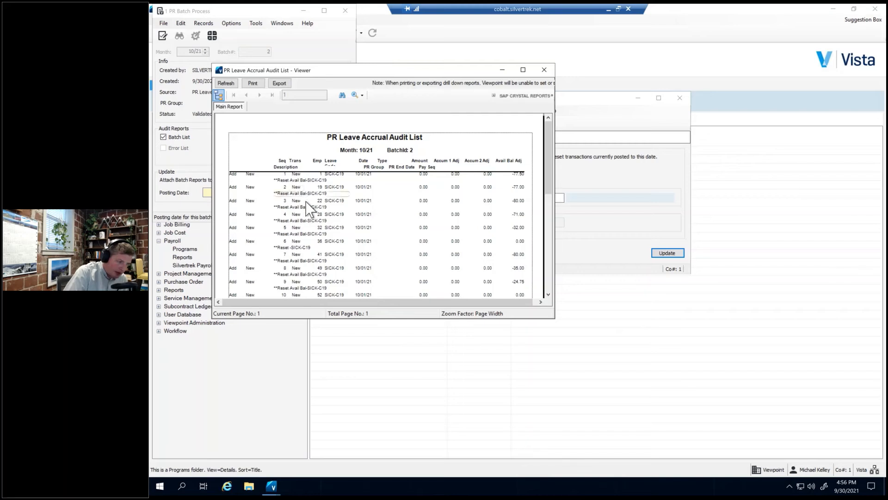
{"action": "left_click", "coordinate": [306, 202]}
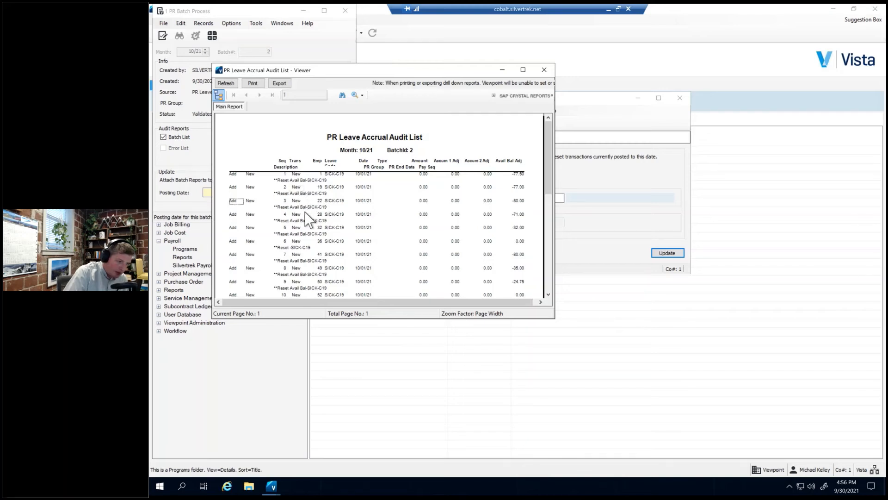
{"action": "left_click", "coordinate": [517, 188]}
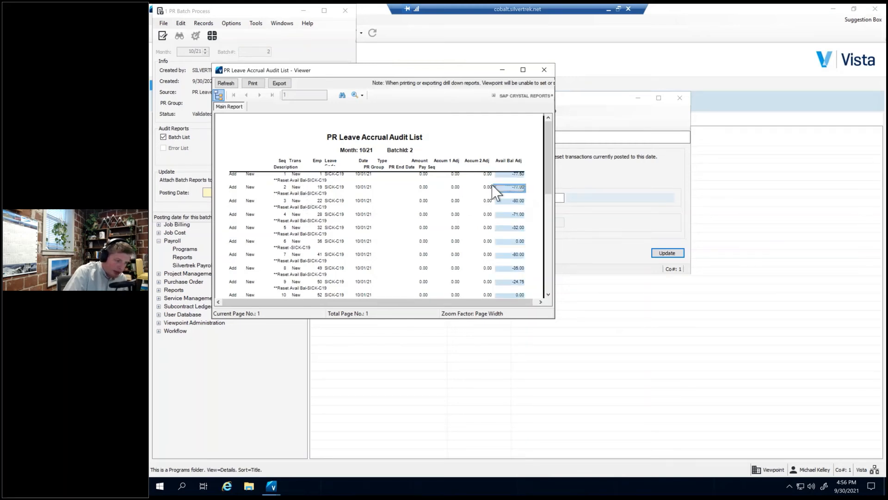
{"action": "left_click", "coordinate": [504, 254]}
{"action": "left_click", "coordinate": [515, 228]}
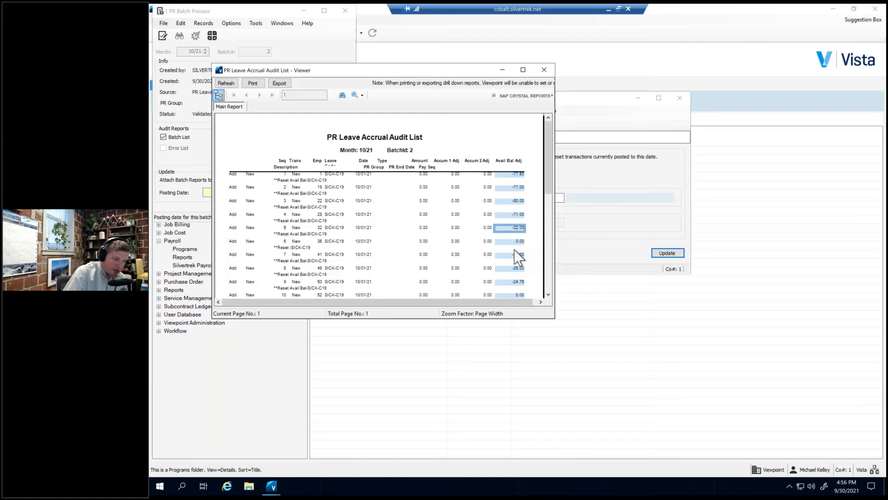
Close the audit list preview and post the SICK-C19 reset batch.
{"action": "left_click", "coordinate": [548, 70]}
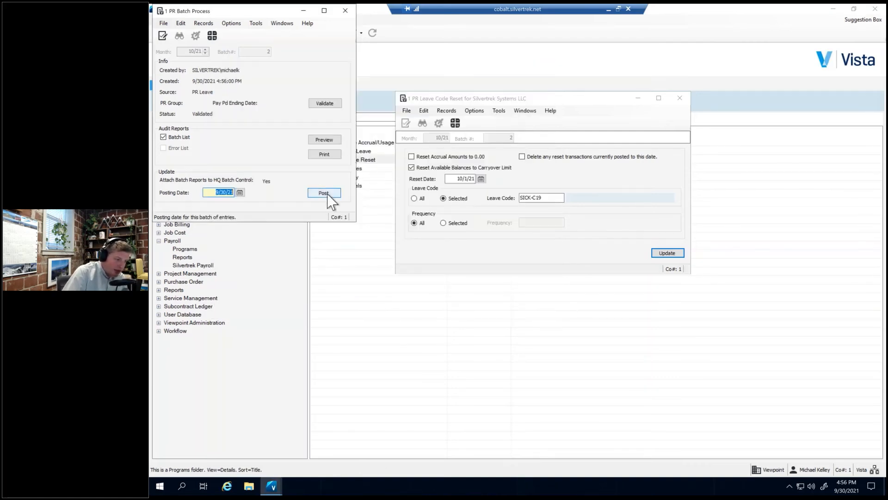
{"action": "left_click", "coordinate": [326, 193]}
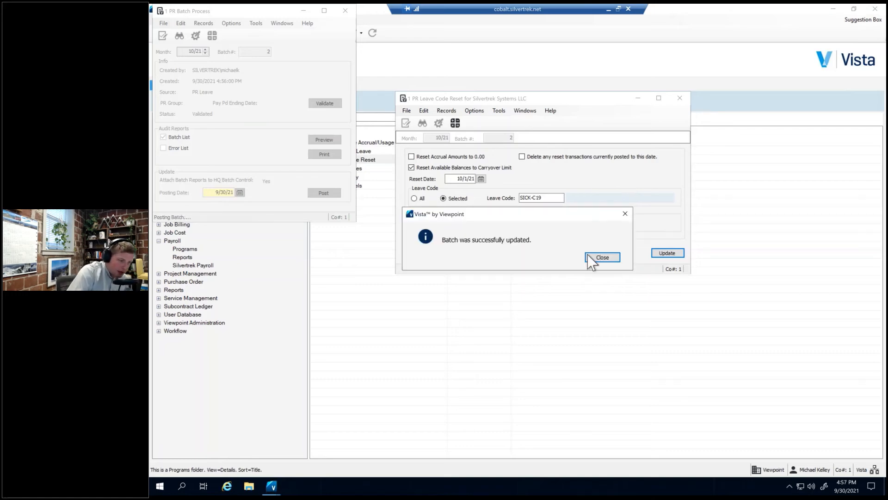
{"action": "left_click", "coordinate": [602, 257]}
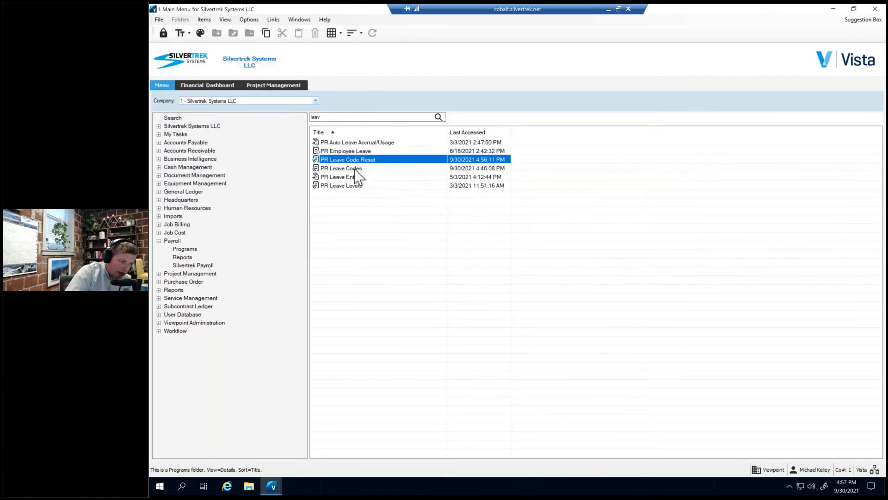
Open PR Leave Codes and check the leave balance warning level options for the FAMILY-C19 code.
{"action": "left_click", "coordinate": [355, 169]}
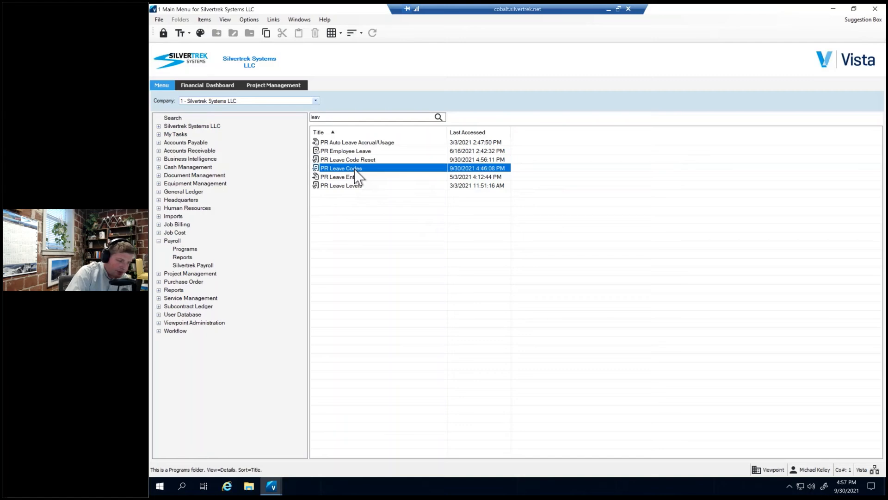
{"action": "double_click", "coordinate": [356, 169]}
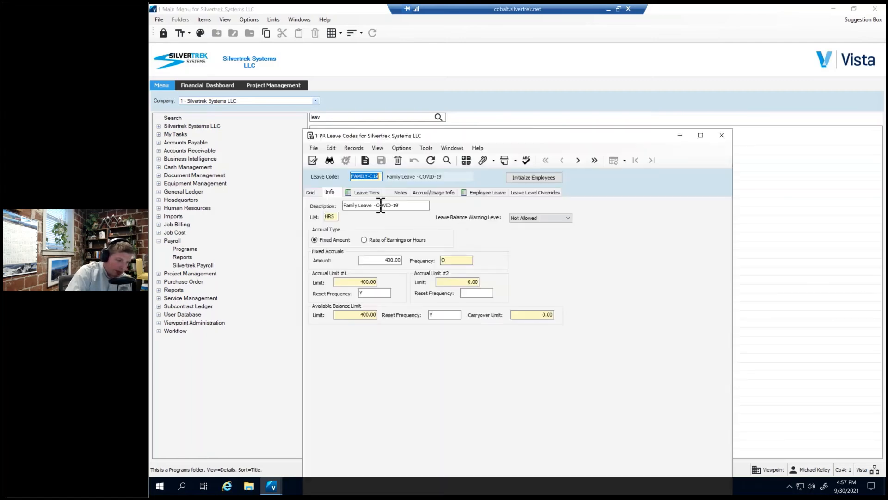
{"action": "left_click", "coordinate": [553, 219]}
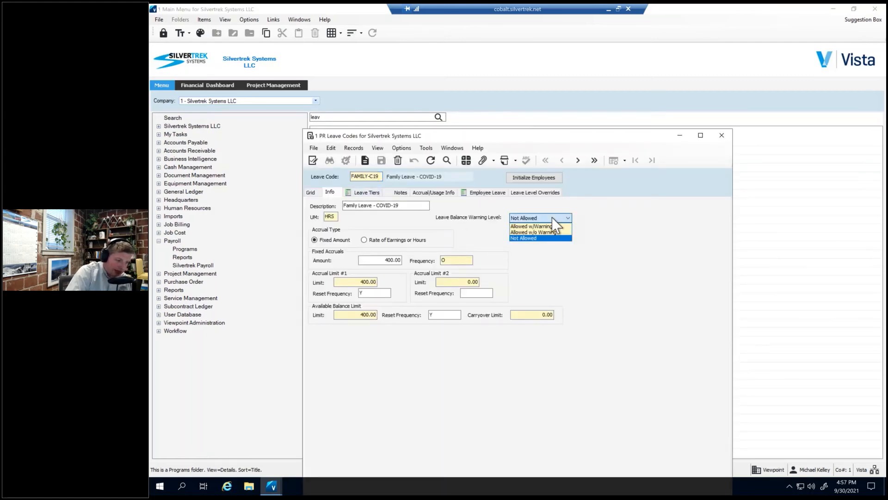
{"action": "left_click", "coordinate": [556, 219]}
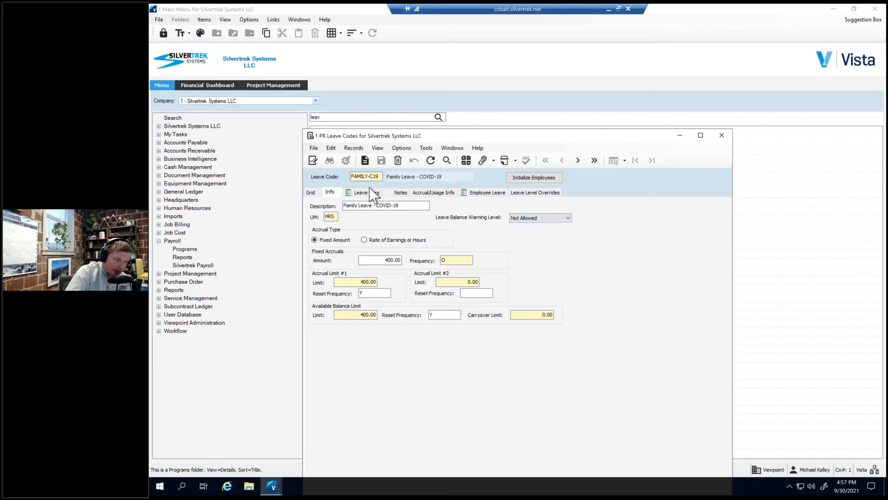
{"action": "left_click", "coordinate": [373, 177]}
Check the leave balance warning level of the SICK-C19 leave code and close the leave codes form.
{"action": "left_click", "coordinate": [312, 192]}
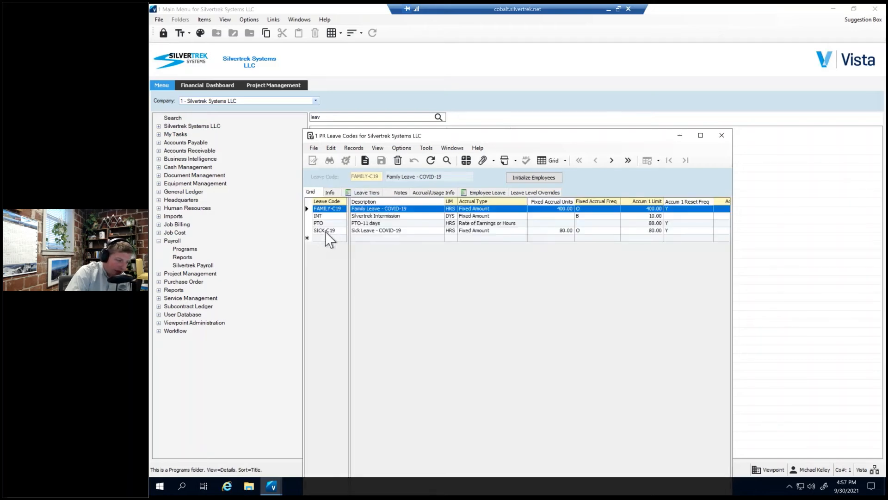
{"action": "left_click", "coordinate": [328, 230]}
{"action": "left_click", "coordinate": [330, 192]}
{"action": "left_click", "coordinate": [553, 217]}
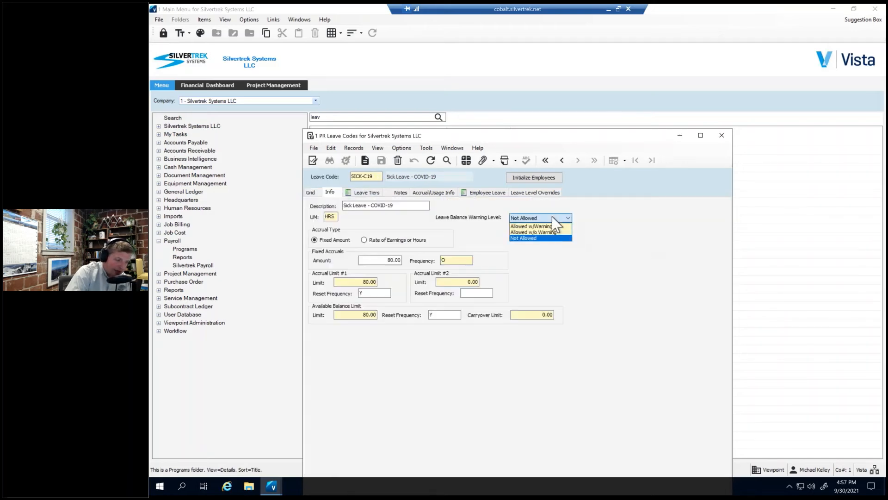
{"action": "left_click", "coordinate": [546, 232]}
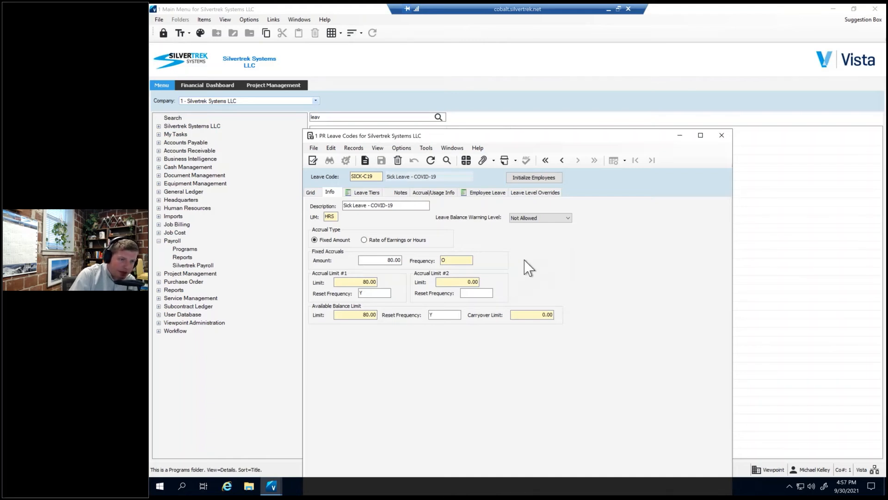
{"action": "left_click", "coordinate": [721, 136]}
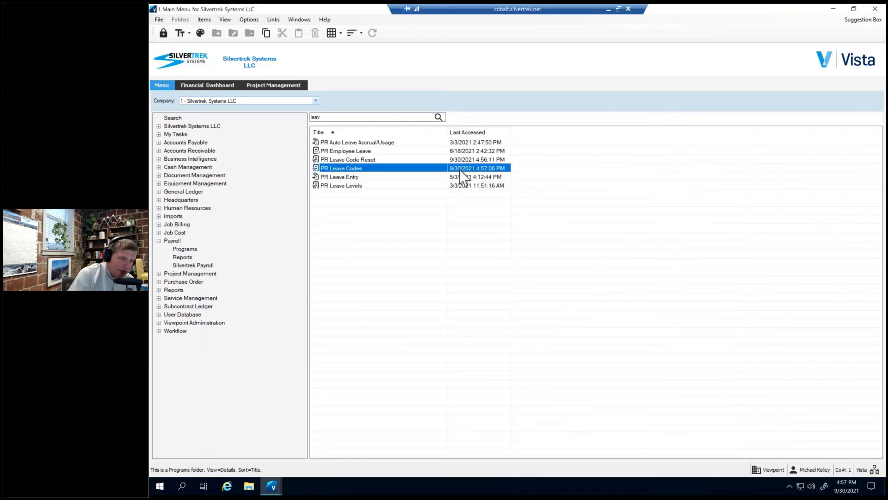
Open PR Employee Leave and inspect the leave balance warning override options on the first employee's SICK-C19 record.
{"action": "left_click", "coordinate": [342, 153]}
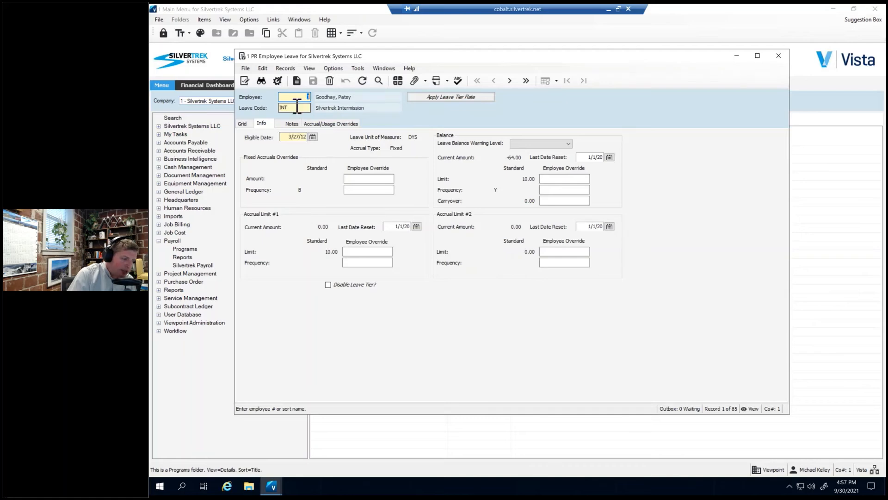
{"action": "left_click", "coordinate": [243, 123]}
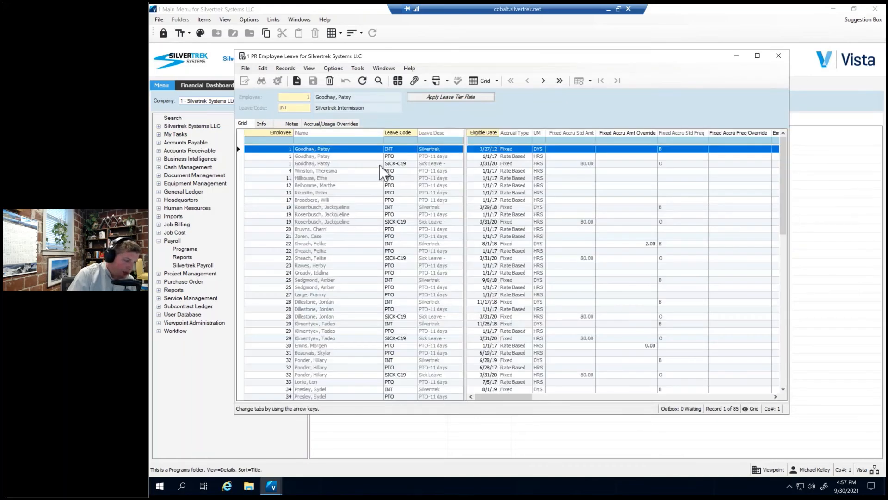
{"action": "left_click", "coordinate": [281, 163]}
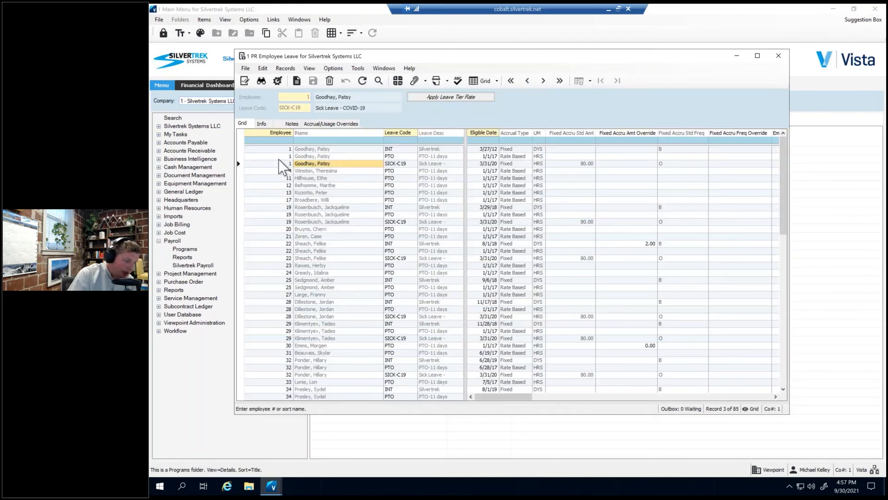
{"action": "left_click", "coordinate": [270, 125]}
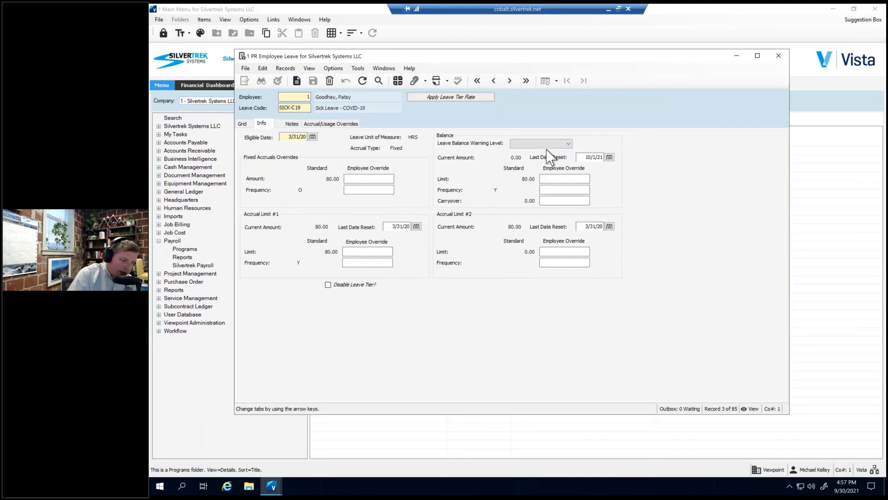
{"action": "left_click", "coordinate": [569, 144]}
{"action": "left_click", "coordinate": [570, 145]}
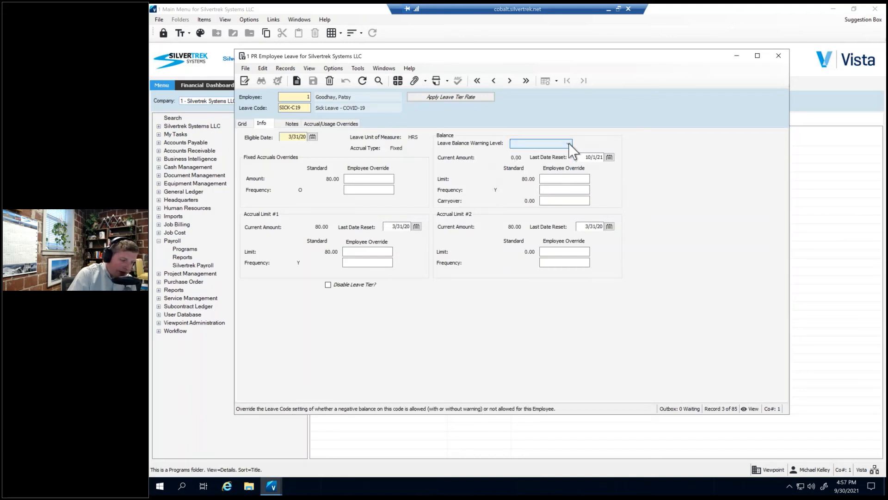
{"action": "left_click", "coordinate": [570, 146]}
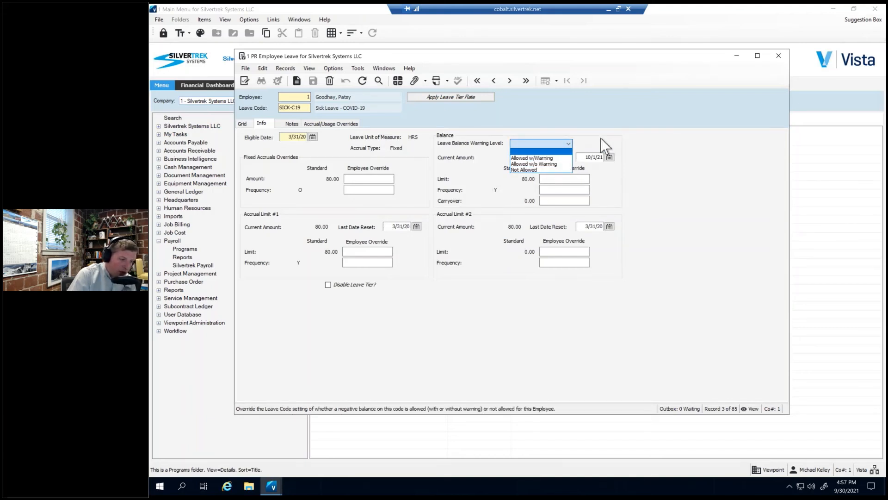
{"action": "left_click", "coordinate": [567, 144]}
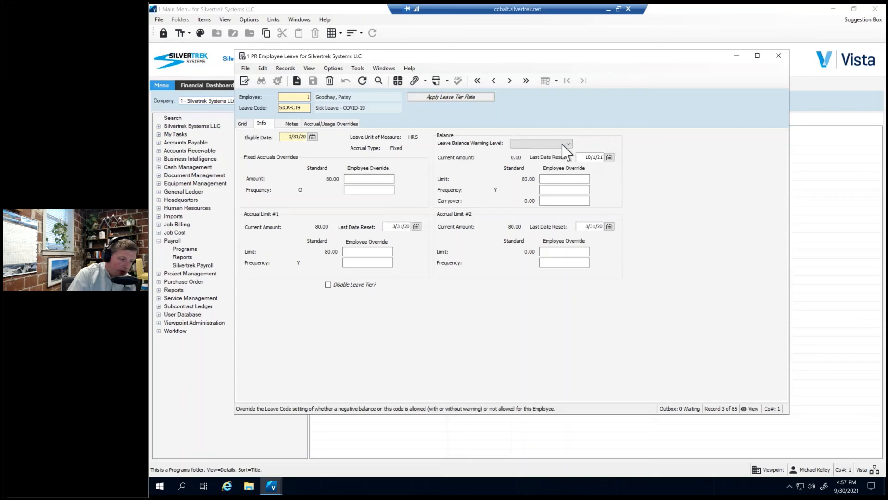
Filter the employee leave records by leave code "sic" and look through their columns.
{"action": "left_click", "coordinate": [242, 124]}
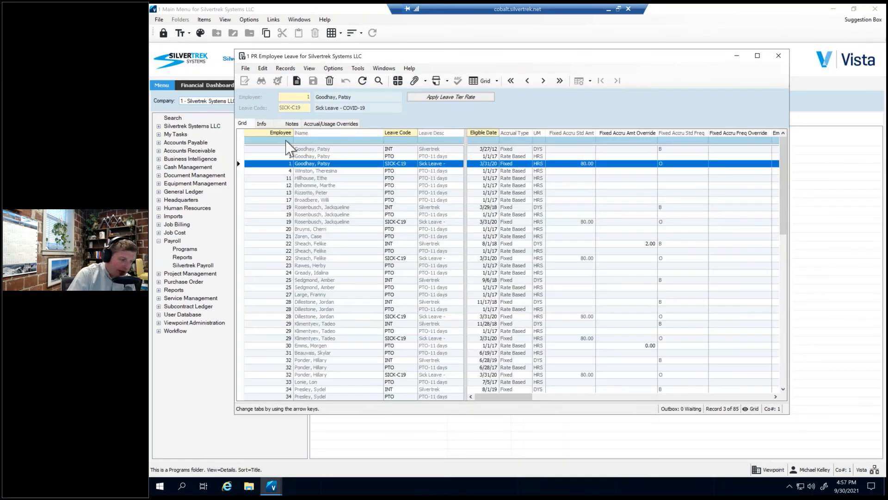
{"action": "left_click", "coordinate": [397, 140]}
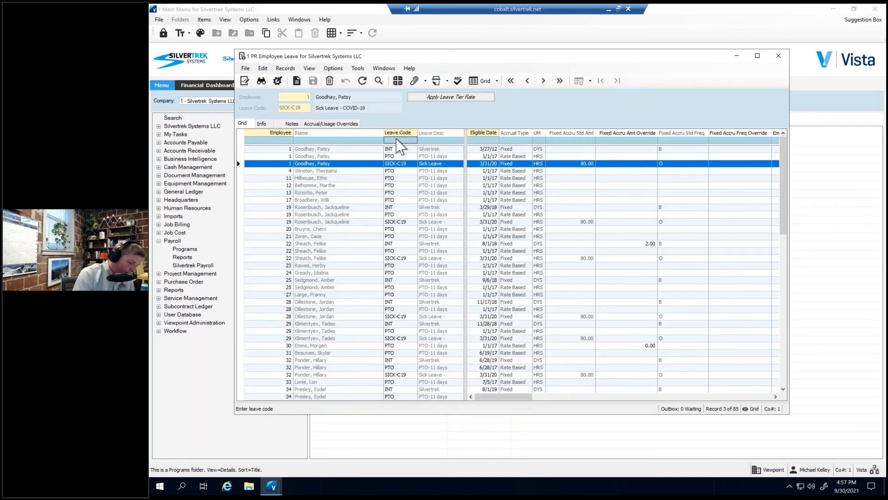
{"action": "type", "text": "sic"}
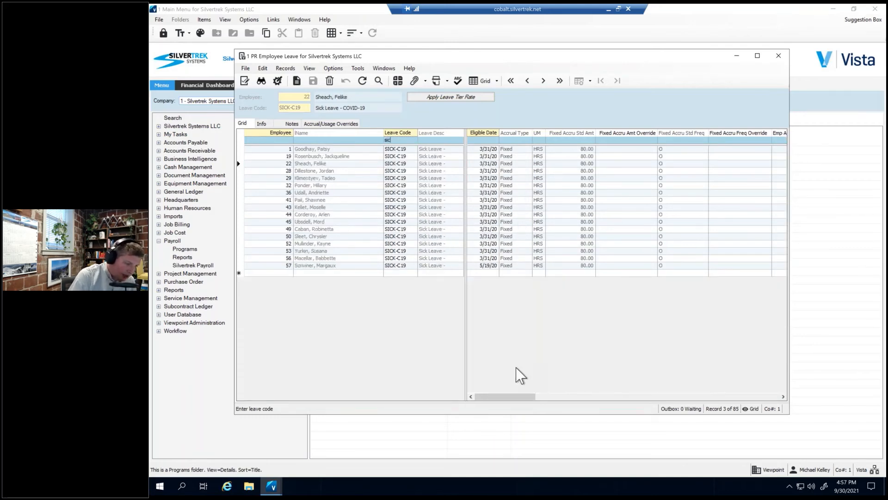
{"action": "right_click", "coordinate": [343, 167]}
{"action": "left_click", "coordinate": [396, 141]}
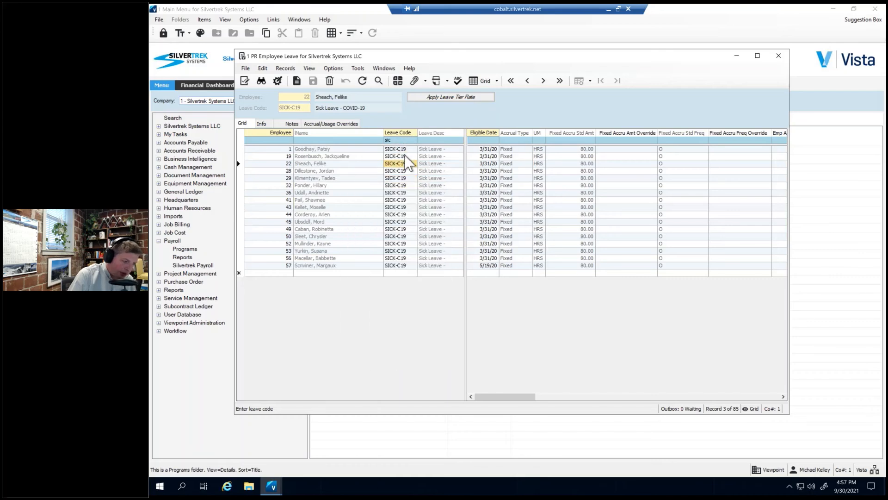
{"action": "left_click_drag", "start_coordinate": [519, 397], "coordinate": [765, 369]}
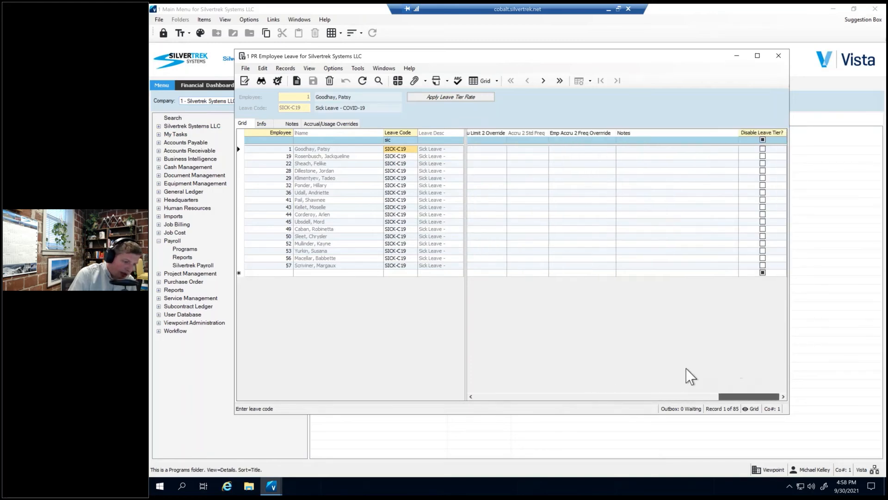
{"action": "left_click_drag", "start_coordinate": [687, 369], "coordinate": [492, 381]}
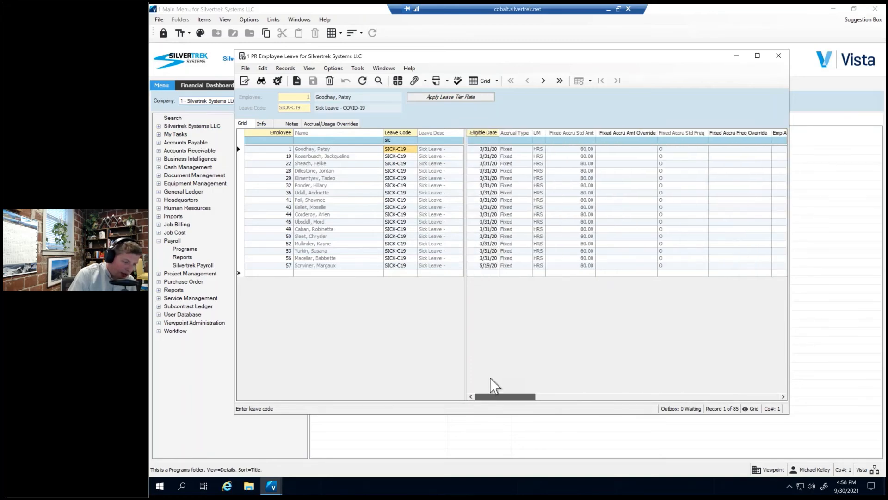
{"action": "left_click", "coordinate": [259, 123]}
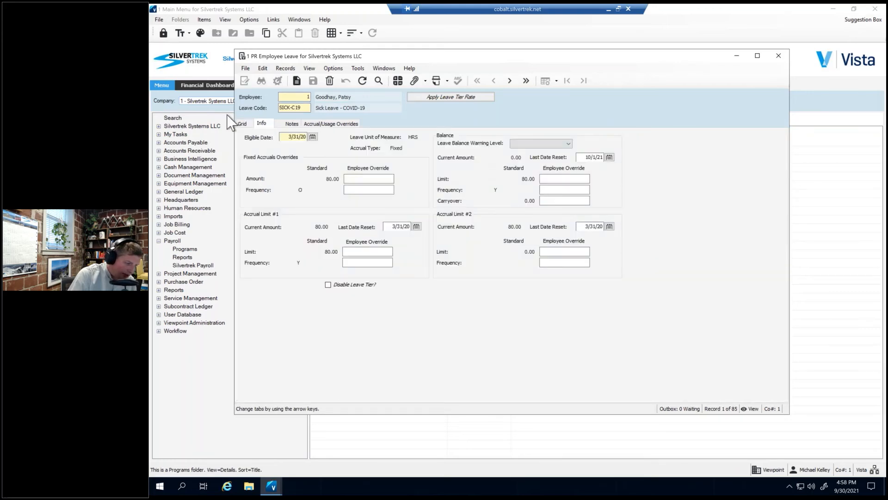
{"action": "left_click", "coordinate": [241, 123]}
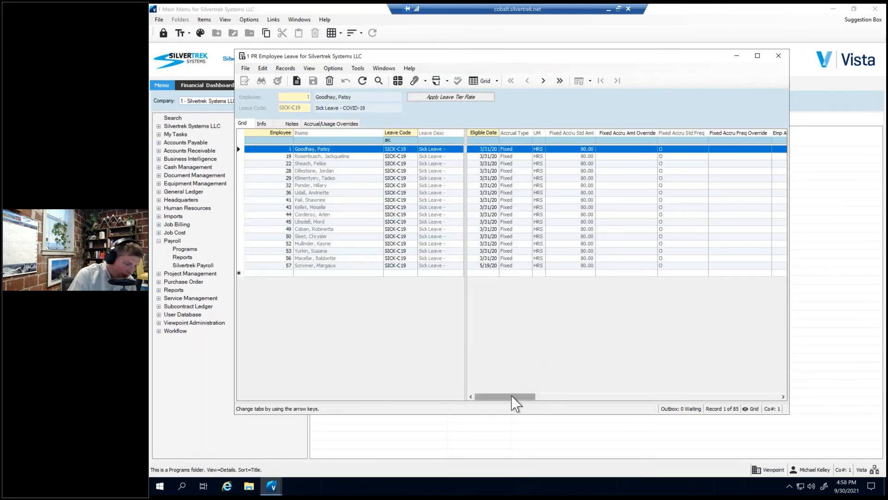
Set the Leave Balance Warning override of the first listed employee's SICK-C19 record to Allowed w/Warning.
{"action": "left_click_drag", "start_coordinate": [513, 396], "coordinate": [558, 398]}
{"action": "left_click", "coordinate": [652, 172]}
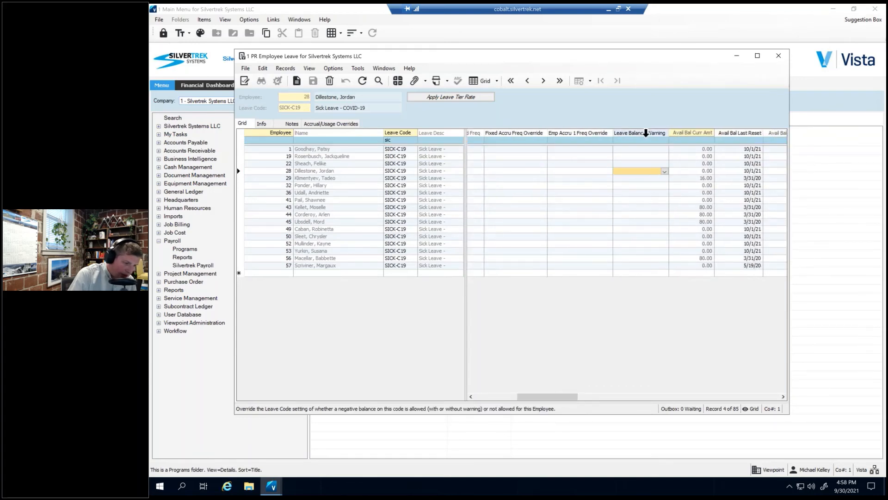
{"action": "left_click", "coordinate": [665, 150]}
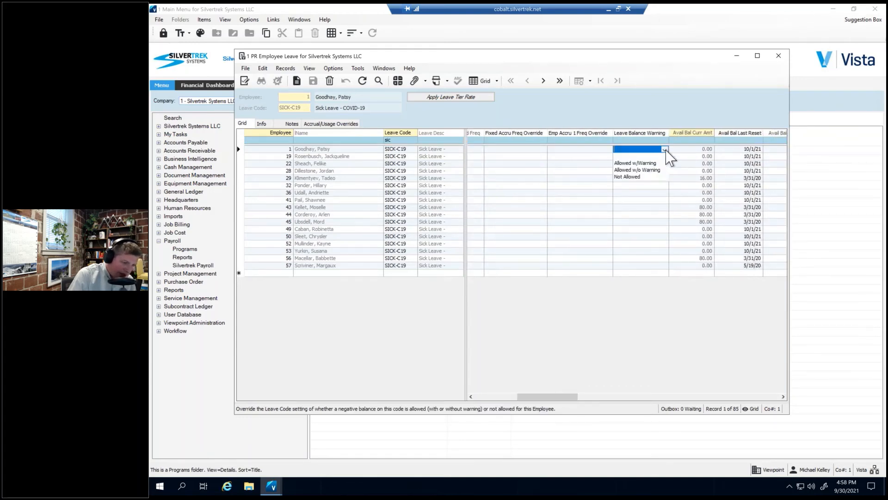
{"action": "left_click", "coordinate": [665, 150]}
{"action": "left_click", "coordinate": [665, 149]}
{"action": "left_click", "coordinate": [662, 163]}
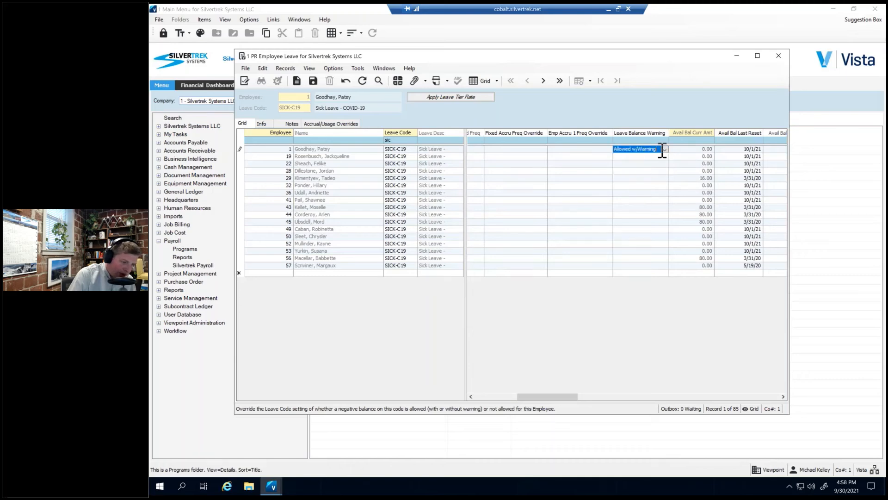
Reset the first employee's Leave Balance Warning override to blank and close the employee leave records.
{"action": "left_click", "coordinate": [665, 150]}
{"action": "left_click", "coordinate": [665, 156]}
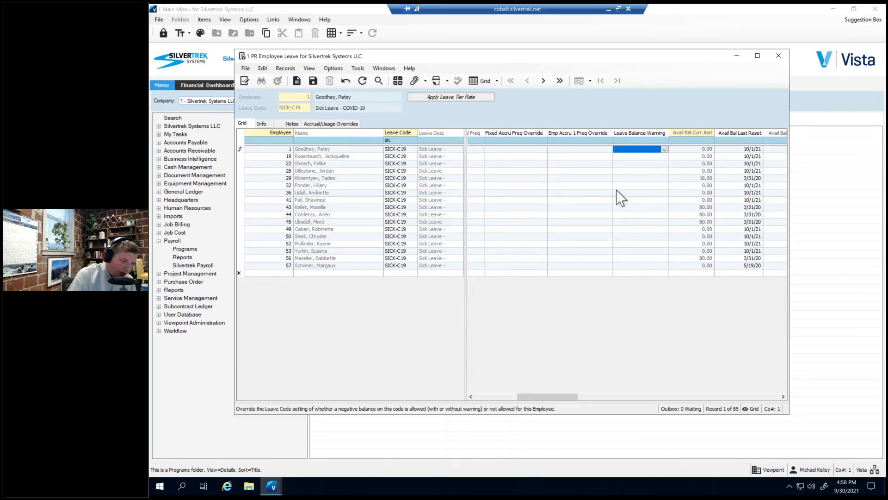
{"action": "left_click", "coordinate": [665, 150]}
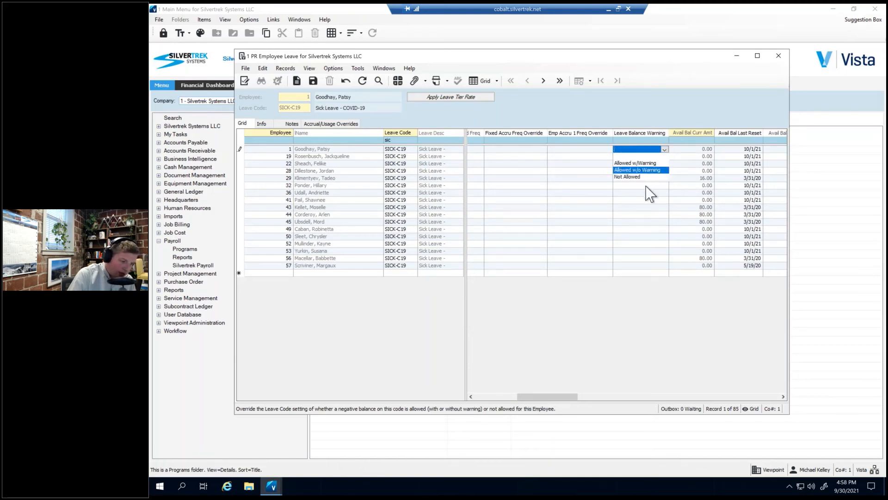
{"action": "left_click", "coordinate": [662, 154]}
{"action": "left_click", "coordinate": [687, 163]}
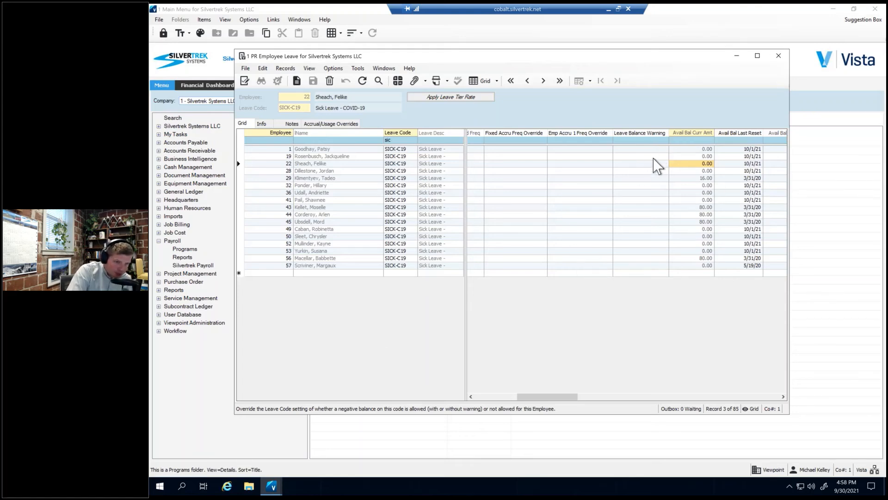
{"action": "left_click", "coordinate": [780, 56]}
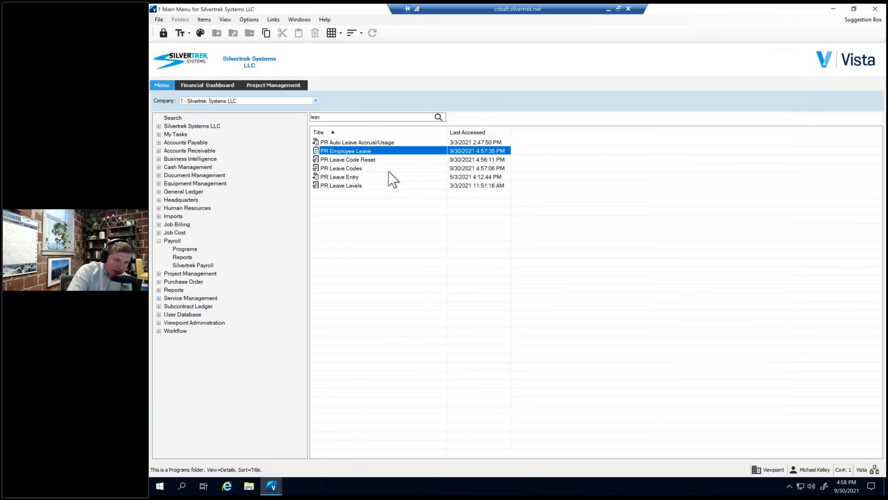
Find the PR Employee Leave Balance & Accumulation report among the payroll reports and limit it to active employees (A).
{"action": "left_click", "coordinate": [185, 257]}
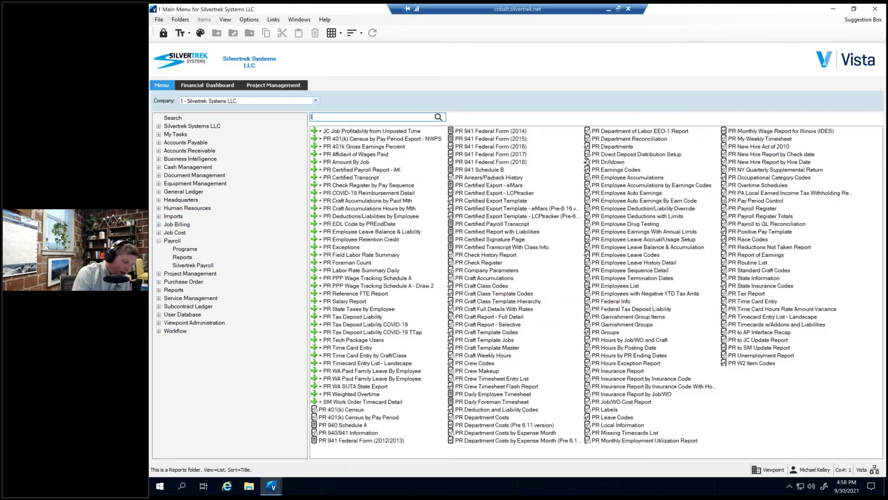
{"action": "type", "text": "leav"}
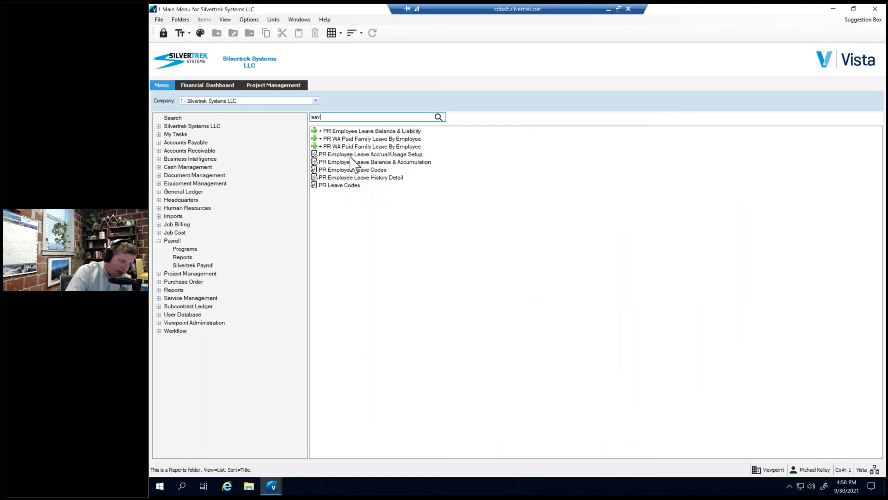
{"action": "left_click", "coordinate": [350, 157]}
{"action": "left_click", "coordinate": [351, 163]}
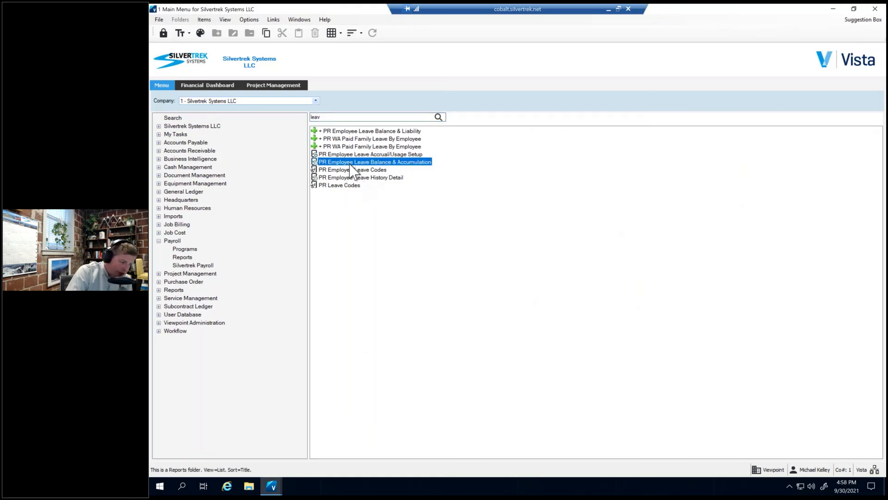
{"action": "double_click", "coordinate": [351, 163]}
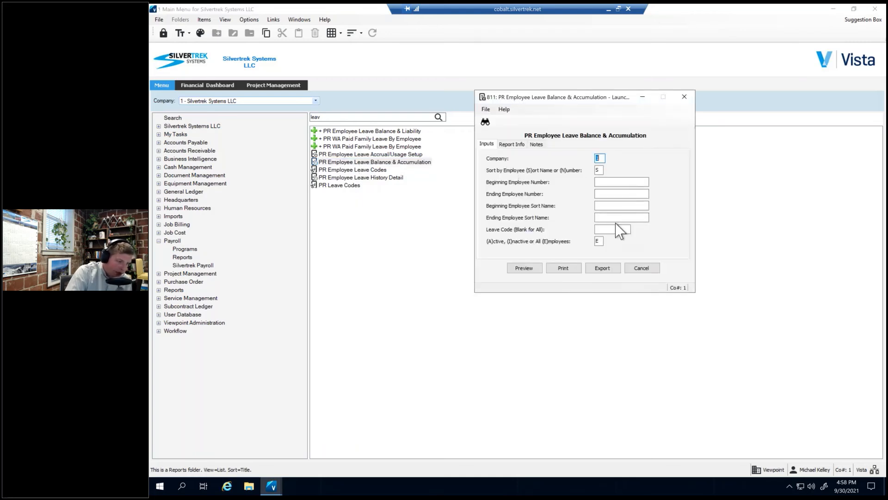
{"action": "left_click", "coordinate": [599, 241]}
{"action": "type", "text": "A"}
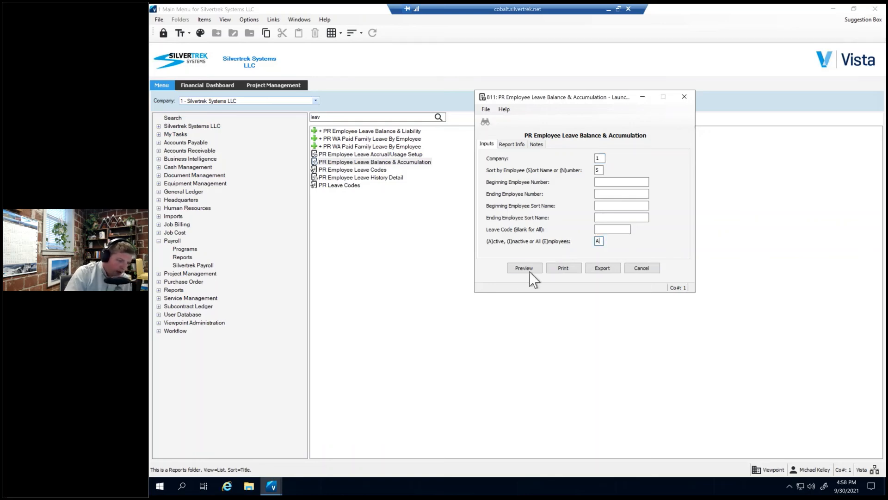
Preview the leave balance report, check the available Sick Leave - COVID-19 balances across both pages, and close the report.
{"action": "left_click", "coordinate": [525, 270]}
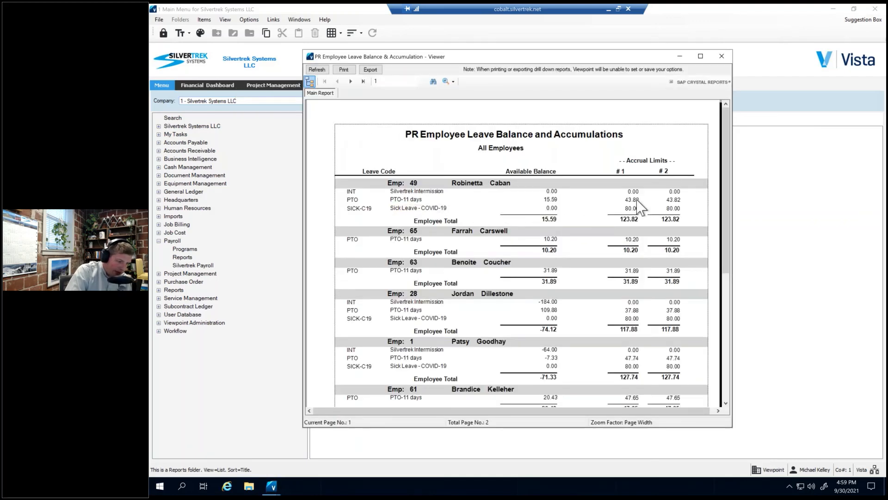
{"action": "left_click", "coordinate": [422, 208]}
{"action": "left_click", "coordinate": [554, 209]}
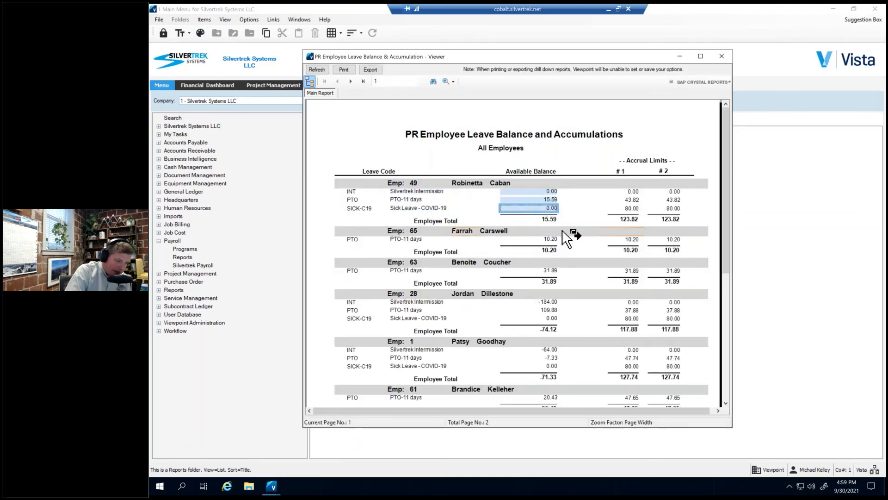
{"action": "left_click", "coordinate": [550, 318]}
{"action": "scroll", "coordinate": [474, 249], "scroll_direction": "down", "scroll_amount": 3}
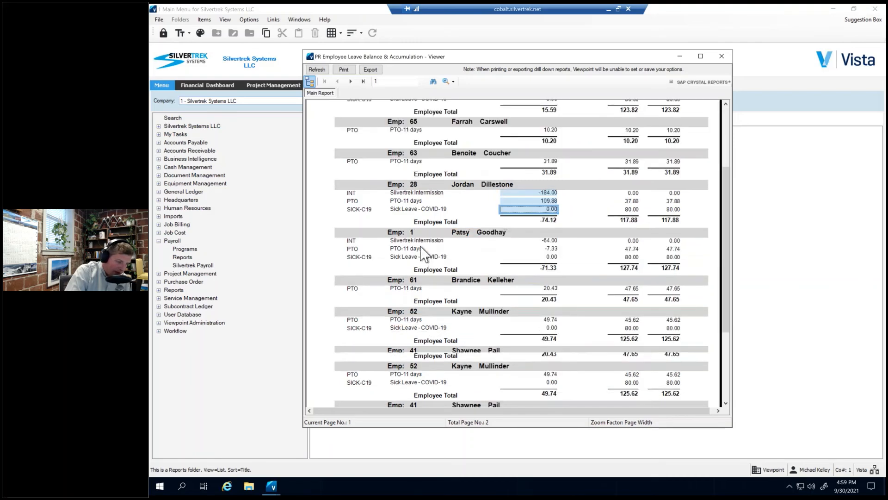
{"action": "left_click", "coordinate": [550, 257]}
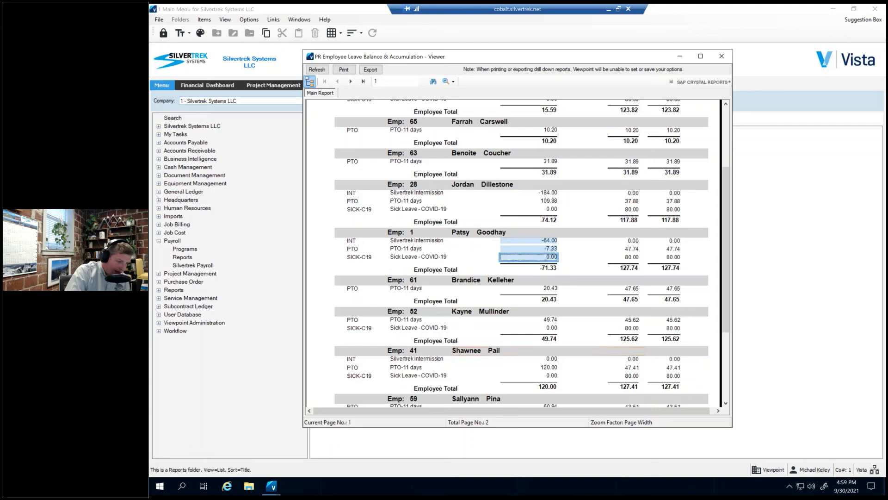
{"action": "left_click", "coordinate": [551, 328]}
{"action": "left_click", "coordinate": [552, 376]}
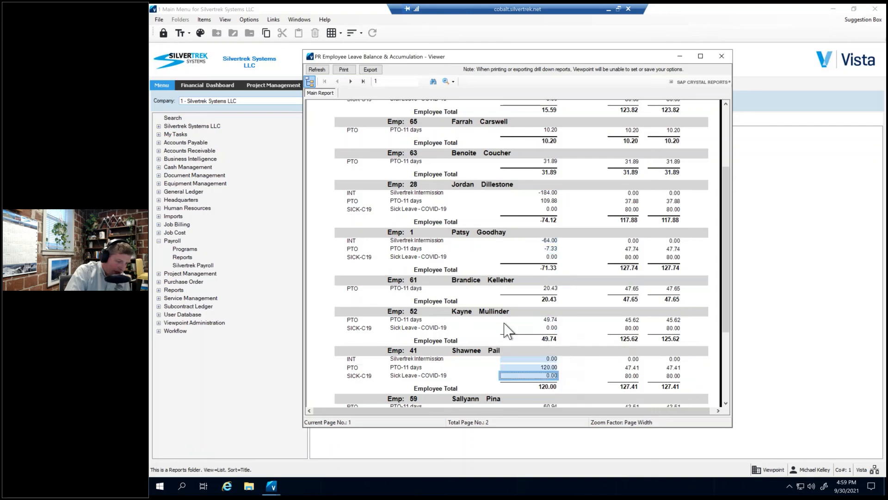
{"action": "scroll", "coordinate": [533, 324], "scroll_direction": "down", "scroll_amount": 8}
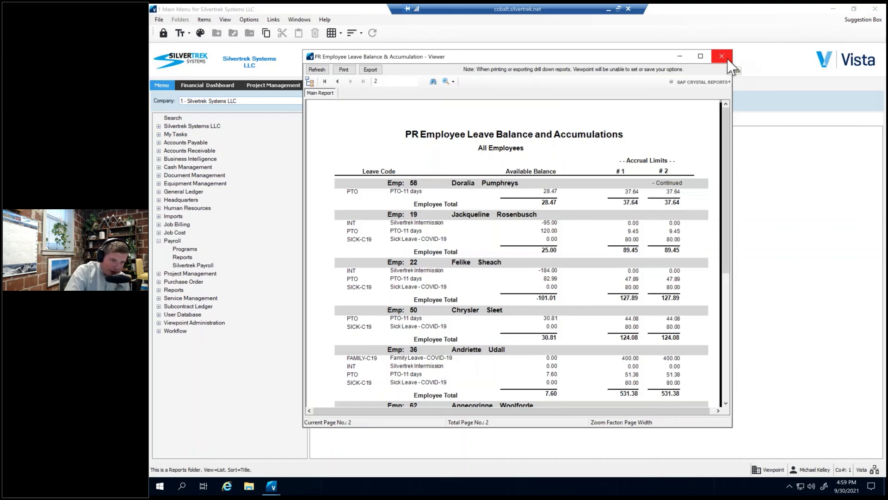
{"action": "left_click", "coordinate": [722, 56]}
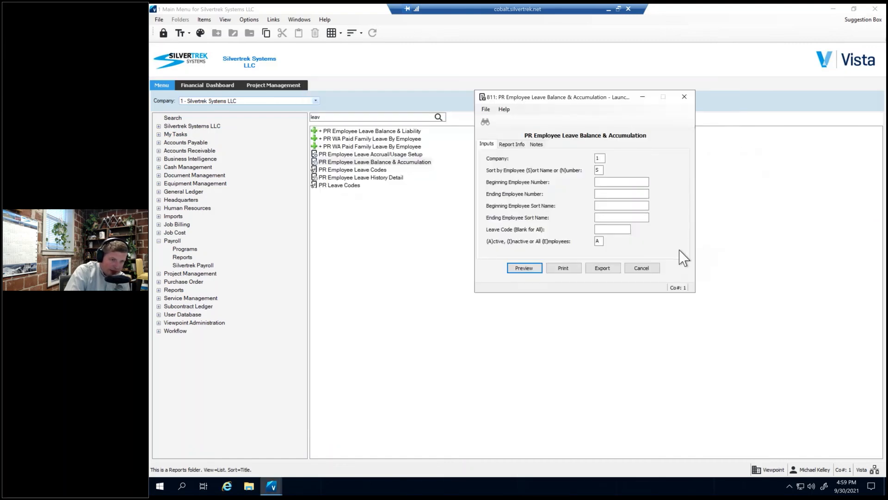
{"action": "left_click", "coordinate": [691, 96]}
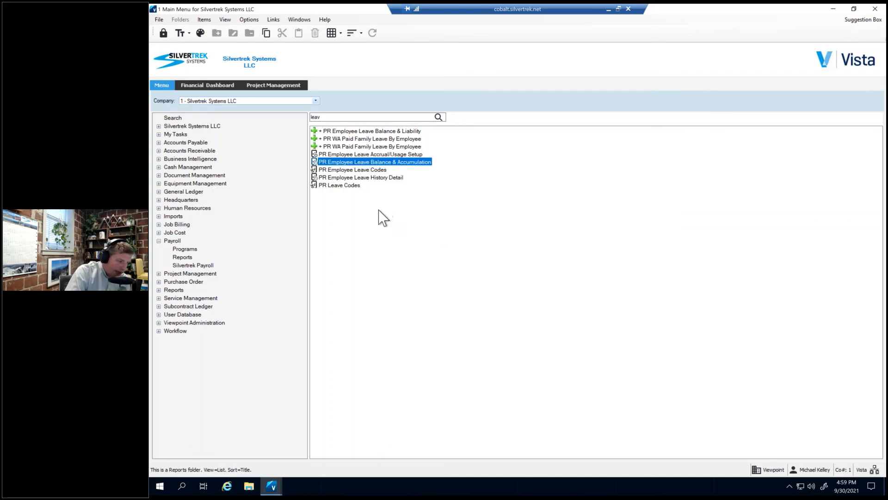
{"action": "double_click", "coordinate": [354, 119]}
{"action": "key", "text": "BackSpace"}
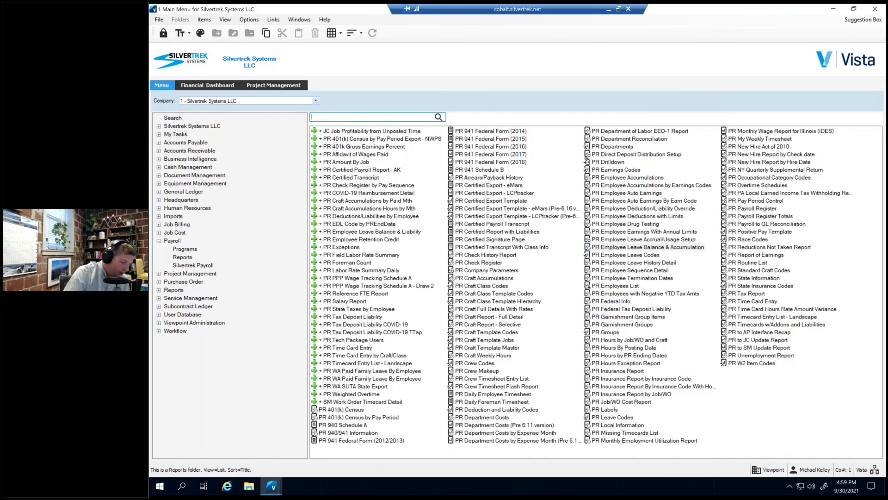
{"action": "type", "text": "e"}
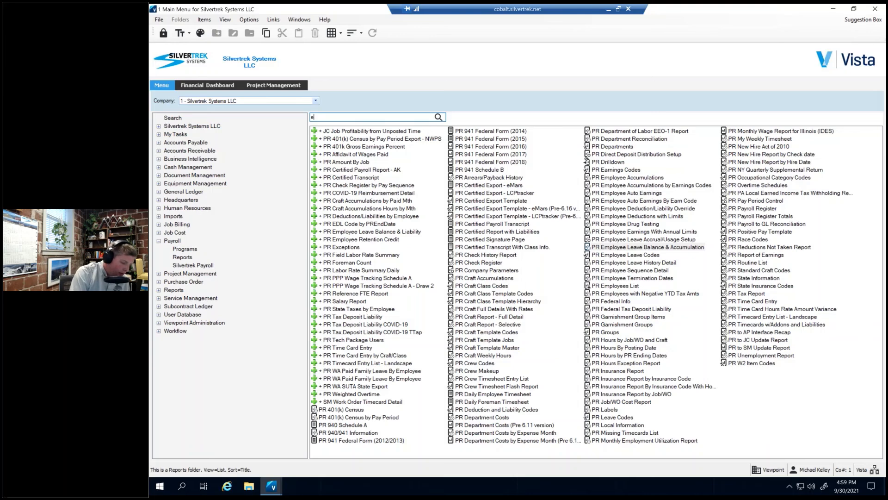
{"action": "type", "text": "arn"}
{"action": "double_click", "coordinate": [349, 139]}
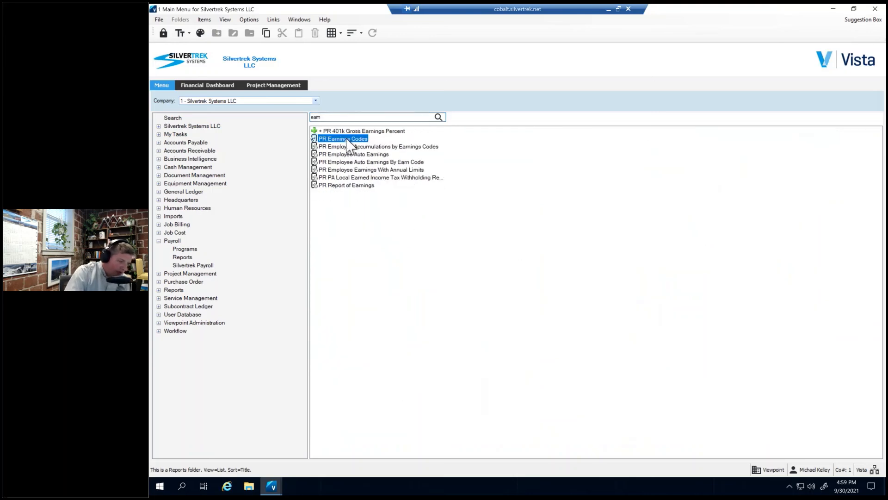
{"action": "left_click", "coordinate": [687, 99]}
Search the payroll programs for "earn" and open PR Earnings Codes.
{"action": "left_click", "coordinate": [185, 249]}
{"action": "left_click", "coordinate": [361, 117]}
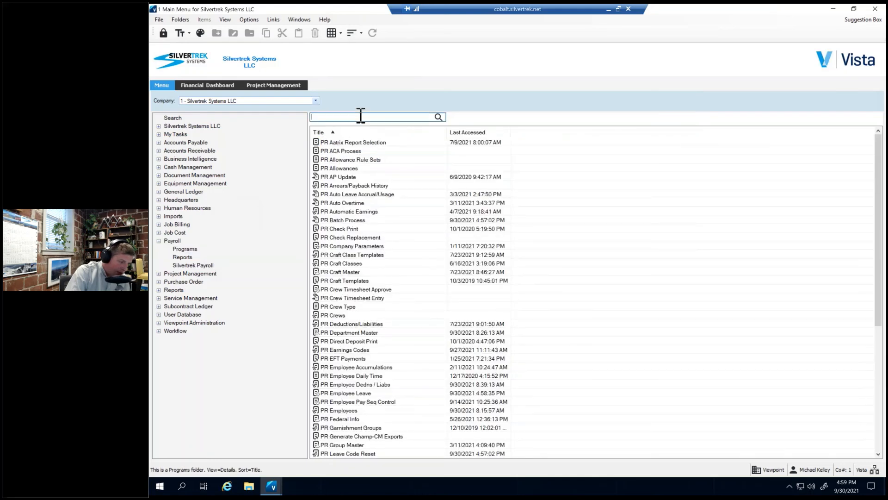
{"action": "type", "text": "earn"}
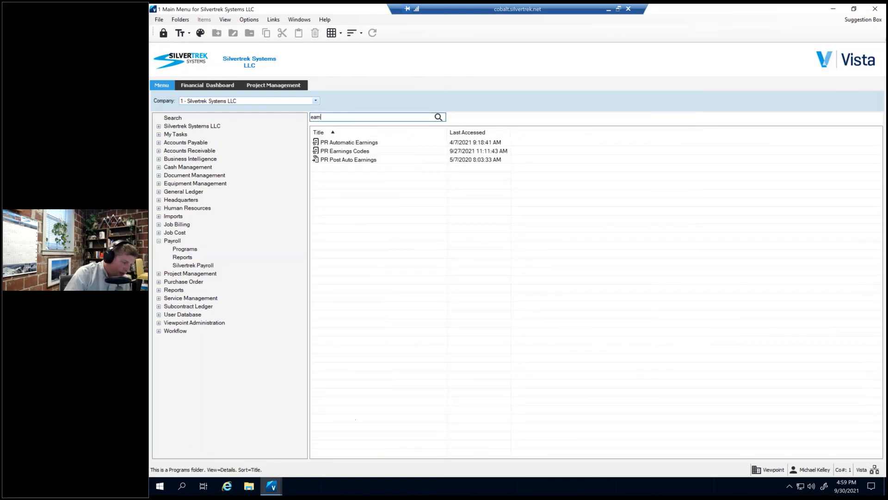
{"action": "left_click", "coordinate": [361, 151]}
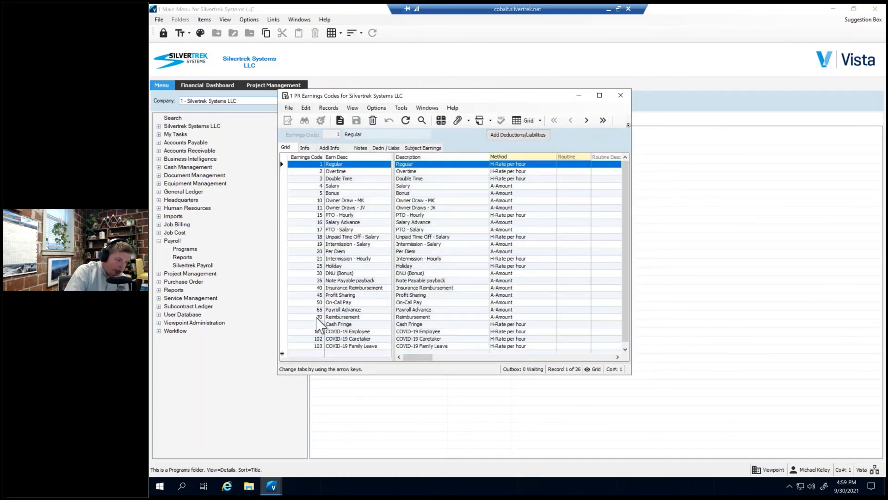
Turn off Show in Keystyle for earnings code 101 (COVID-19 Employee) and save the record.
{"action": "left_click", "coordinate": [315, 331]}
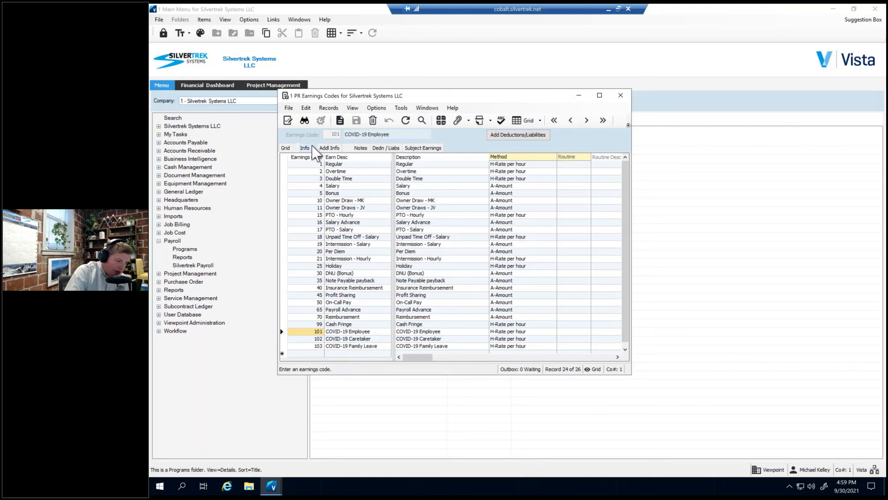
{"action": "left_click", "coordinate": [306, 148]}
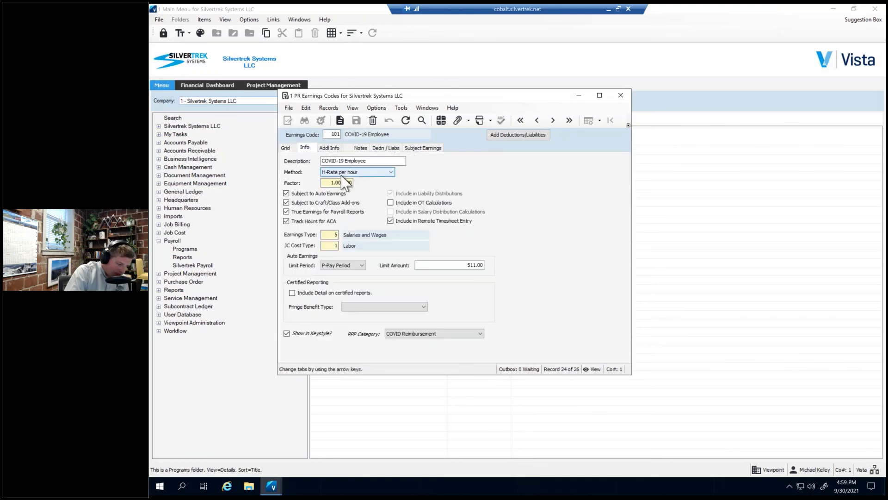
{"action": "left_click", "coordinate": [302, 338]}
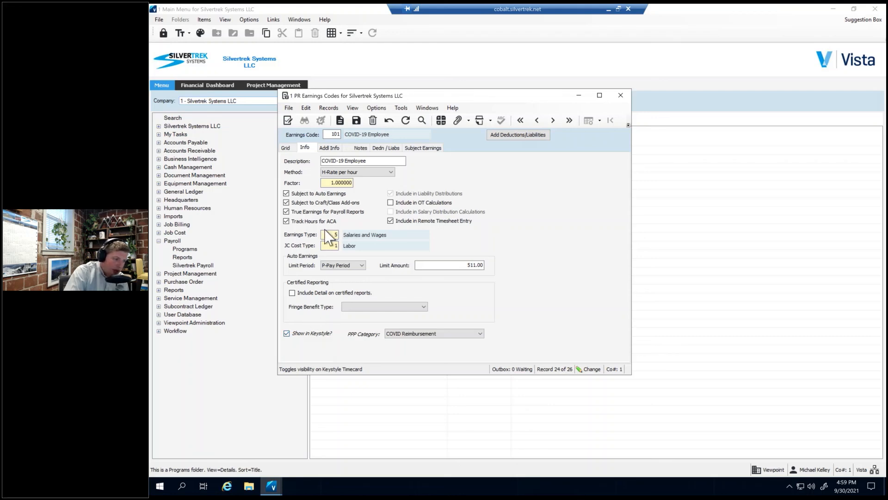
{"action": "left_click", "coordinate": [310, 333]}
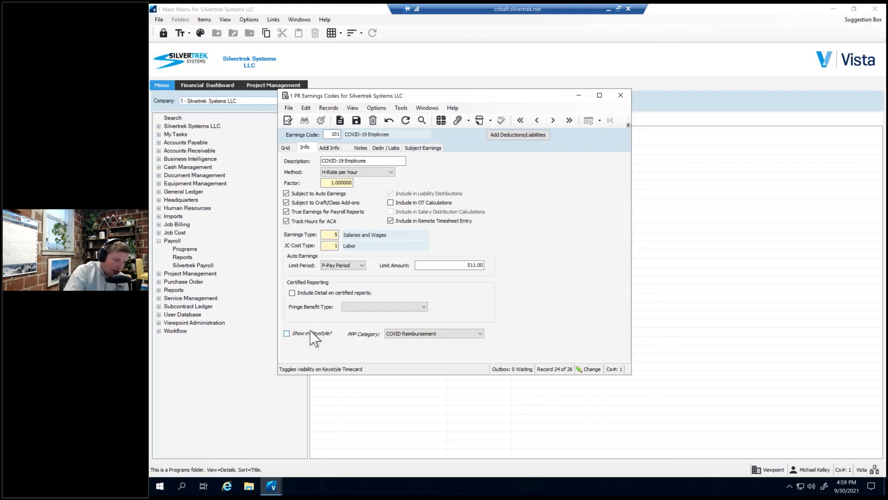
{"action": "left_click", "coordinate": [356, 122]}
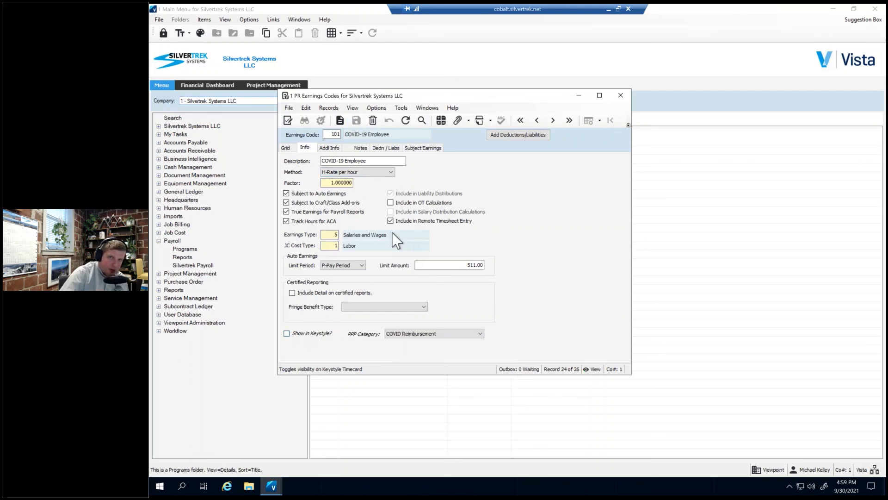
Turn off Show in Keystyle for earnings codes 102 (COVID-19 Caretaker) and 103 (COVID-19 Family Leave) and save both records.
{"action": "left_click", "coordinate": [330, 134]}
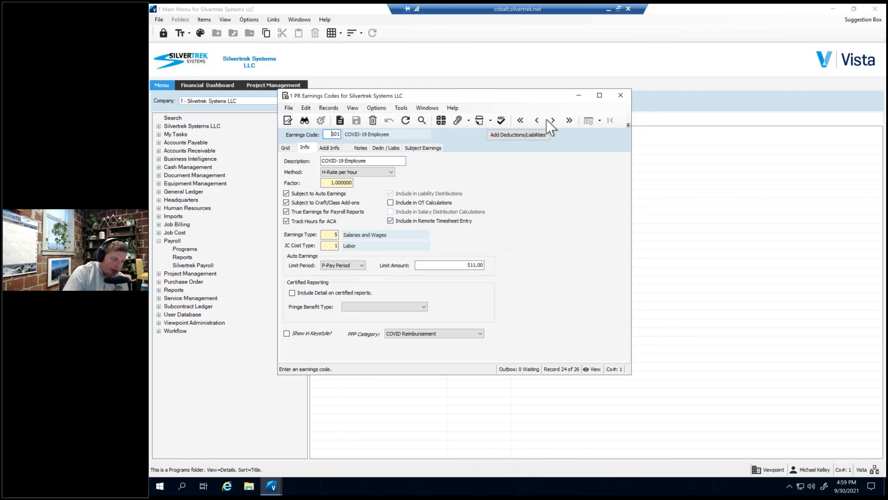
{"action": "left_click", "coordinate": [552, 120]}
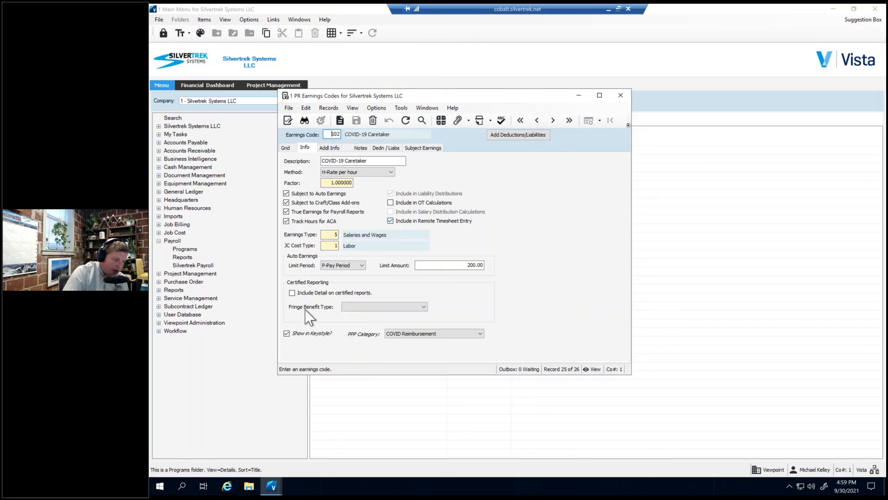
{"action": "left_click", "coordinate": [287, 333]}
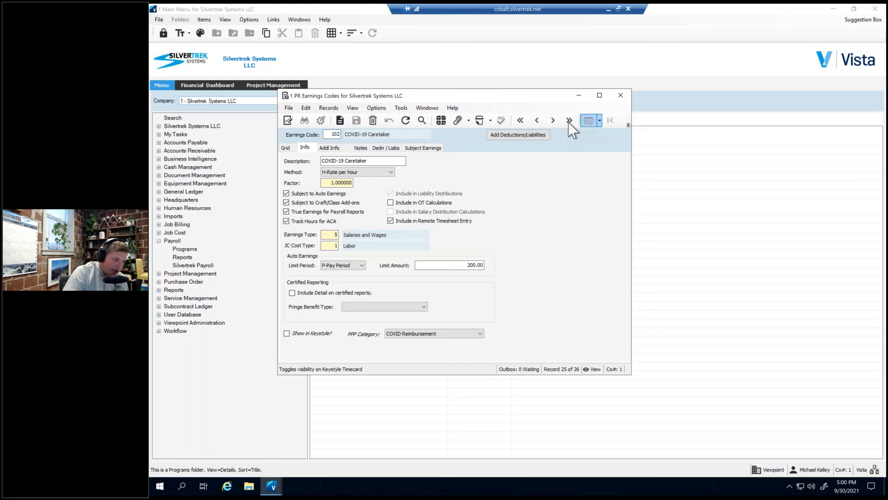
{"action": "left_click", "coordinate": [569, 120]}
{"action": "left_click", "coordinate": [297, 332]}
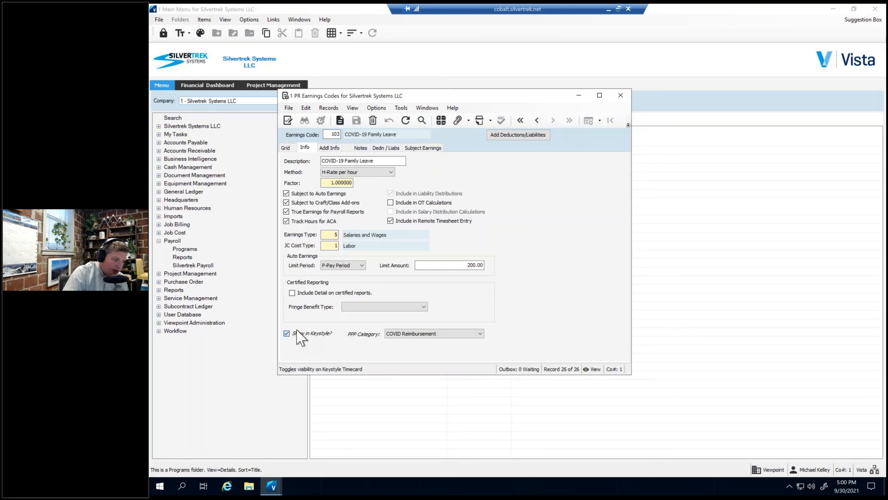
{"action": "left_click", "coordinate": [297, 334]}
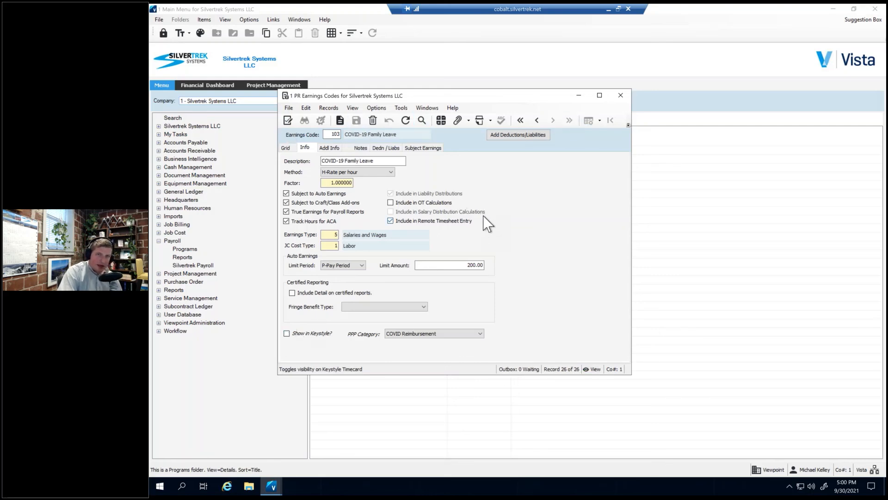